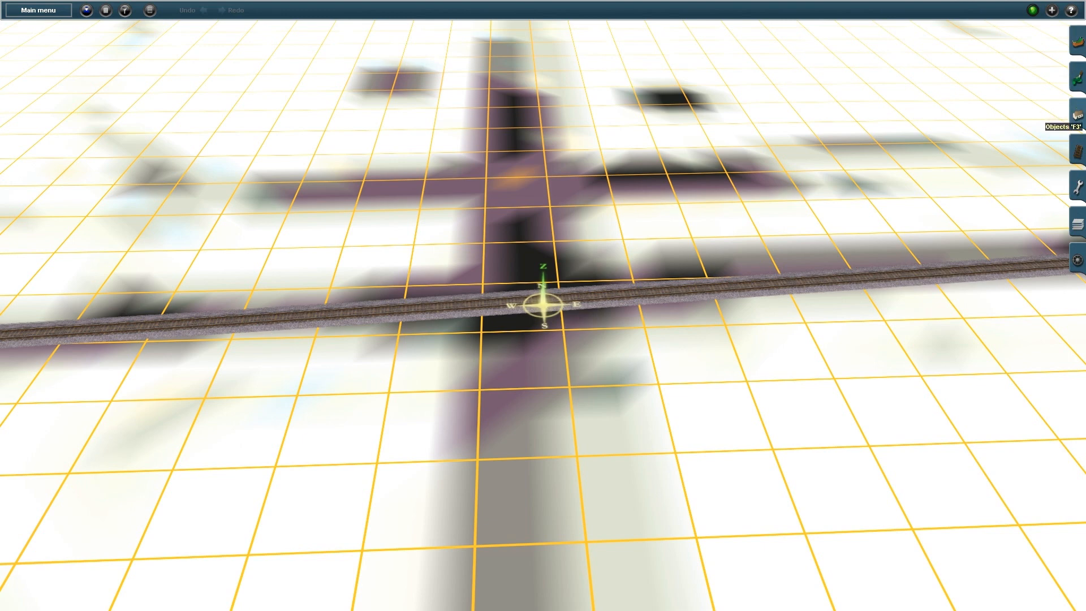
Search the spline list for 'road dash' to get the Road dashed line no edge type
{"action": "left_click", "coordinate": [1078, 115]}
{"action": "left_click", "coordinate": [1008, 82]}
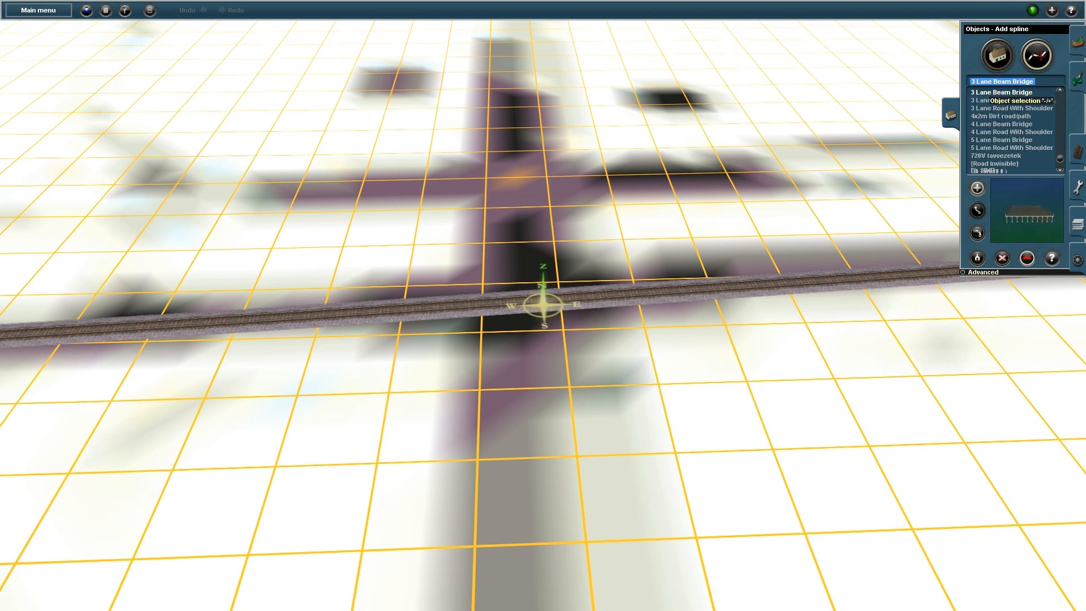
{"action": "type", "text": "r"}
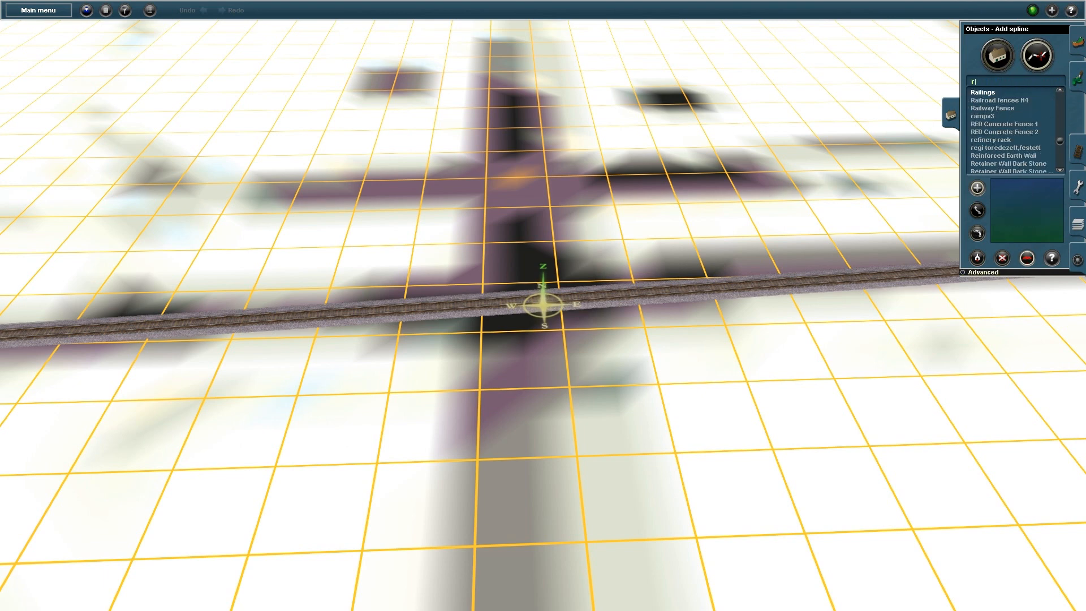
{"action": "type", "text": "oad dash"}
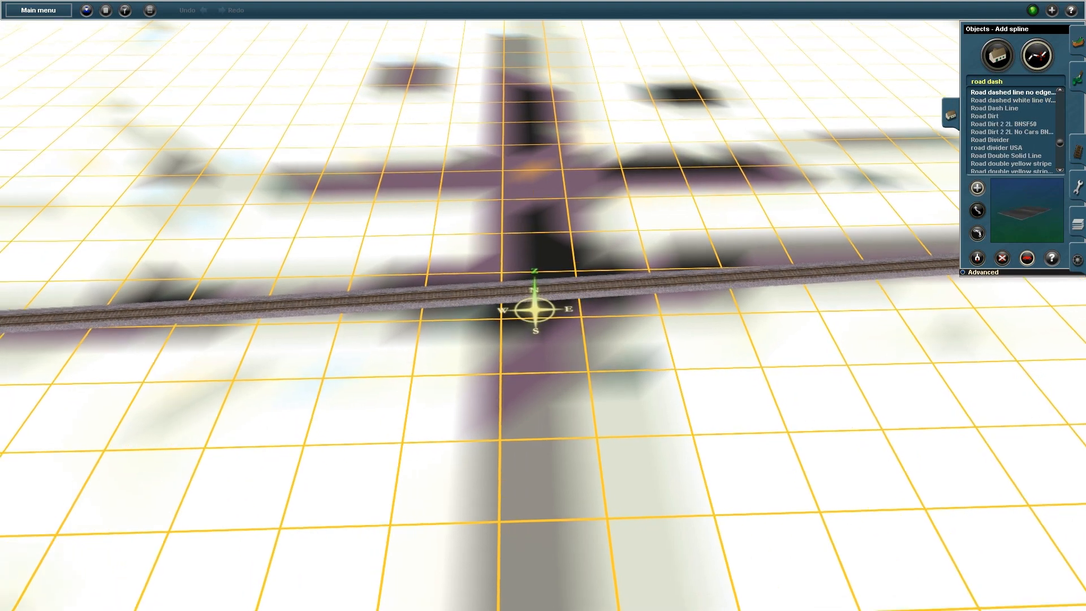
Lay a dashed-line road from south of the railway north up to the track
{"action": "right_click", "coordinate": [512, 354]}
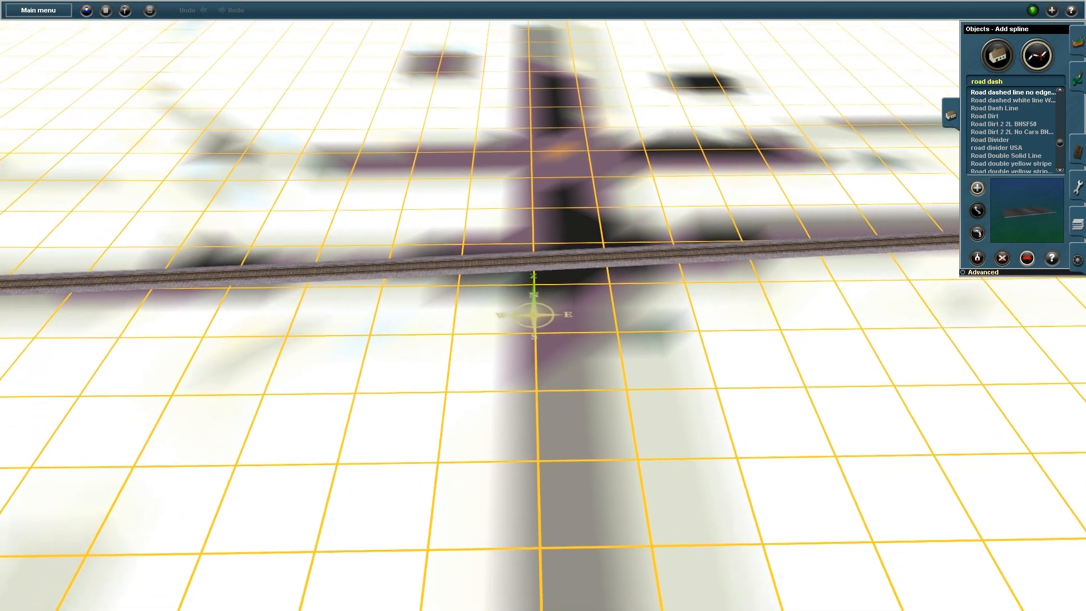
{"action": "right_click", "coordinate": [554, 557]}
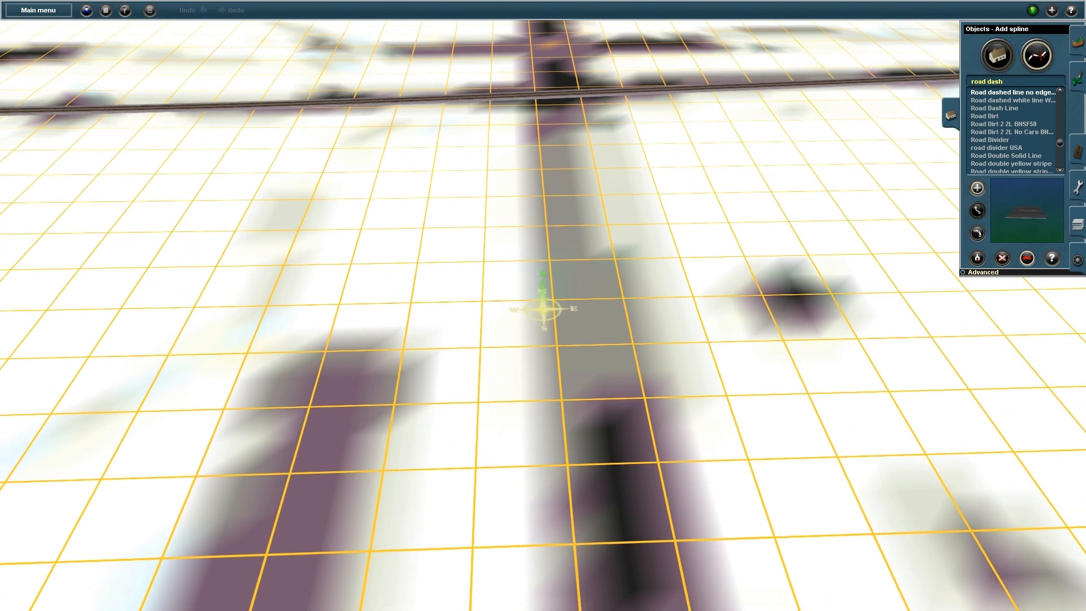
{"action": "left_click", "coordinate": [589, 605]}
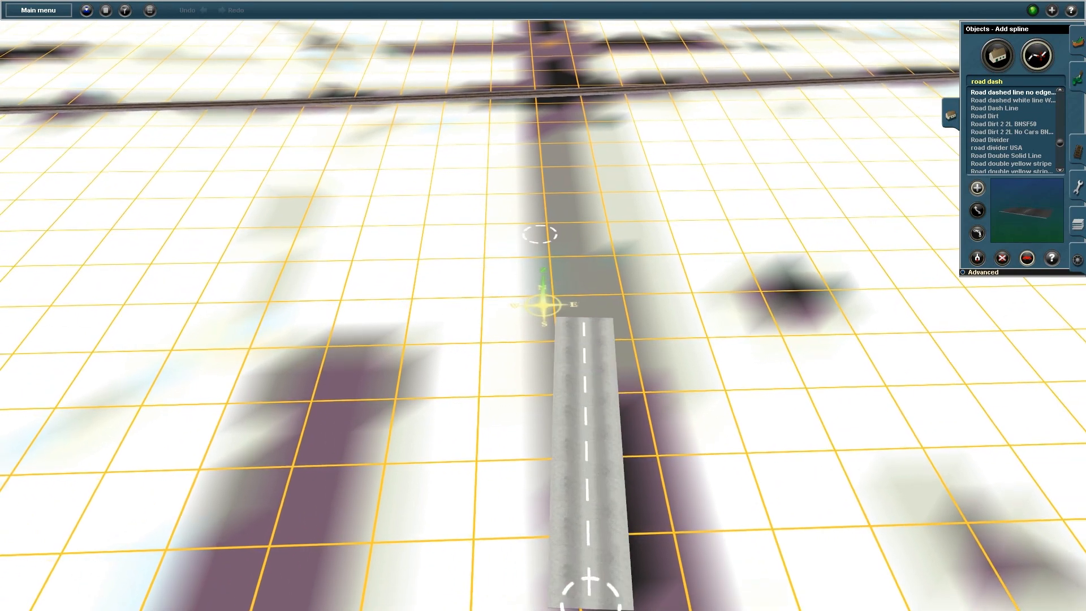
{"action": "right_click", "coordinate": [539, 182]}
{"action": "right_click", "coordinate": [541, 127]}
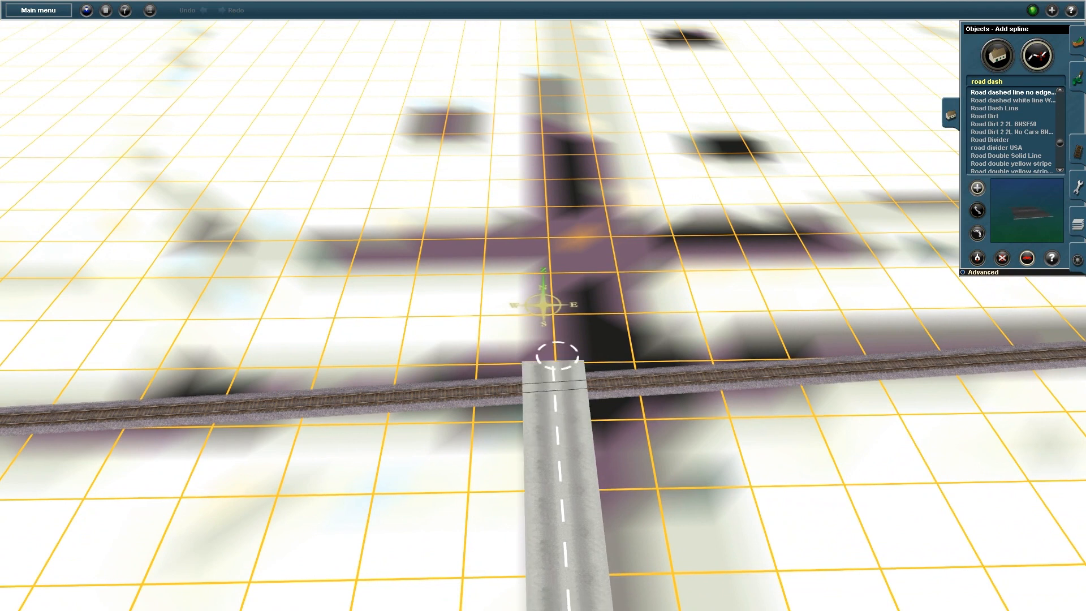
{"action": "left_click", "coordinate": [564, 338]}
Select Road Unmarked as the road type for the next section
{"action": "scroll", "coordinate": [1012, 140], "scroll_direction": "down", "scroll_amount": 11}
{"action": "scroll", "coordinate": [1013, 140], "scroll_direction": "down", "scroll_amount": 10}
{"action": "left_click", "coordinate": [995, 137]}
{"action": "left_click", "coordinate": [996, 129]}
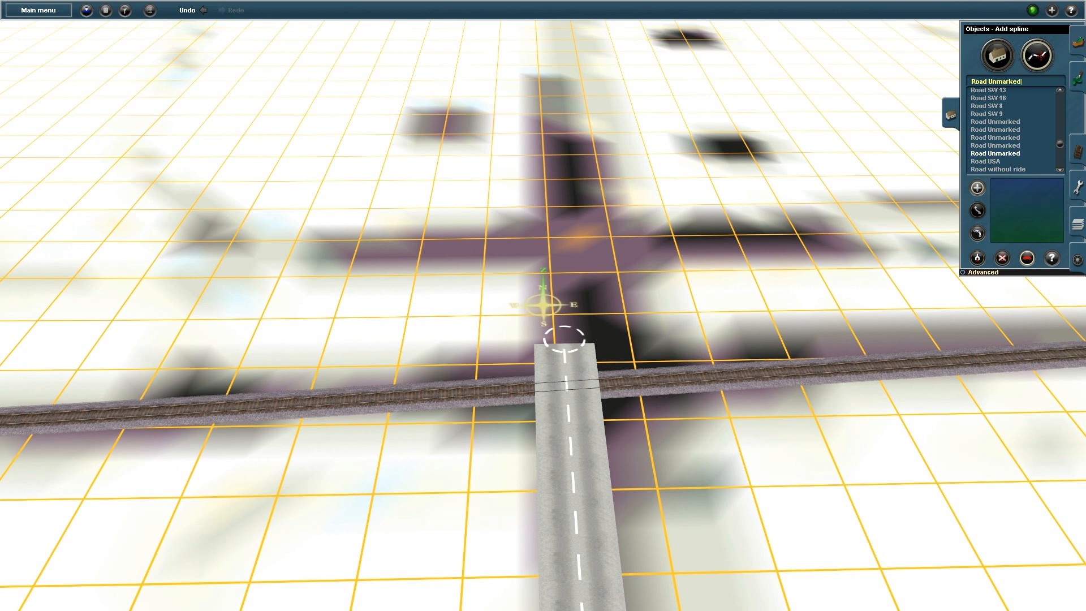
Extend the road north across the railway as a Road Unmarked section
{"action": "left_click", "coordinate": [995, 145]}
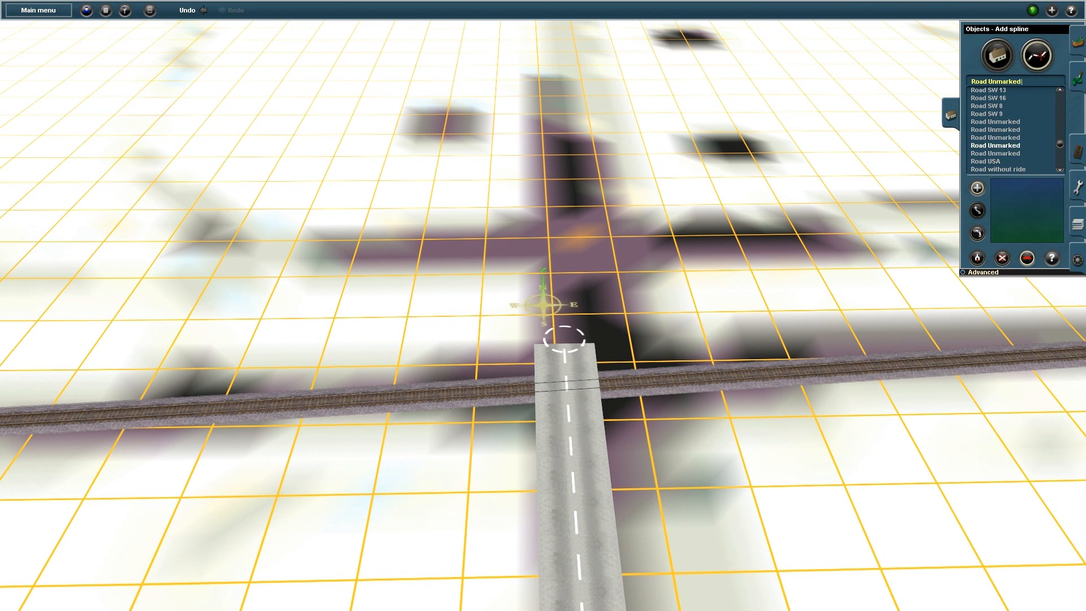
{"action": "left_click_drag", "start_coordinate": [564, 338], "coordinate": [552, 196]}
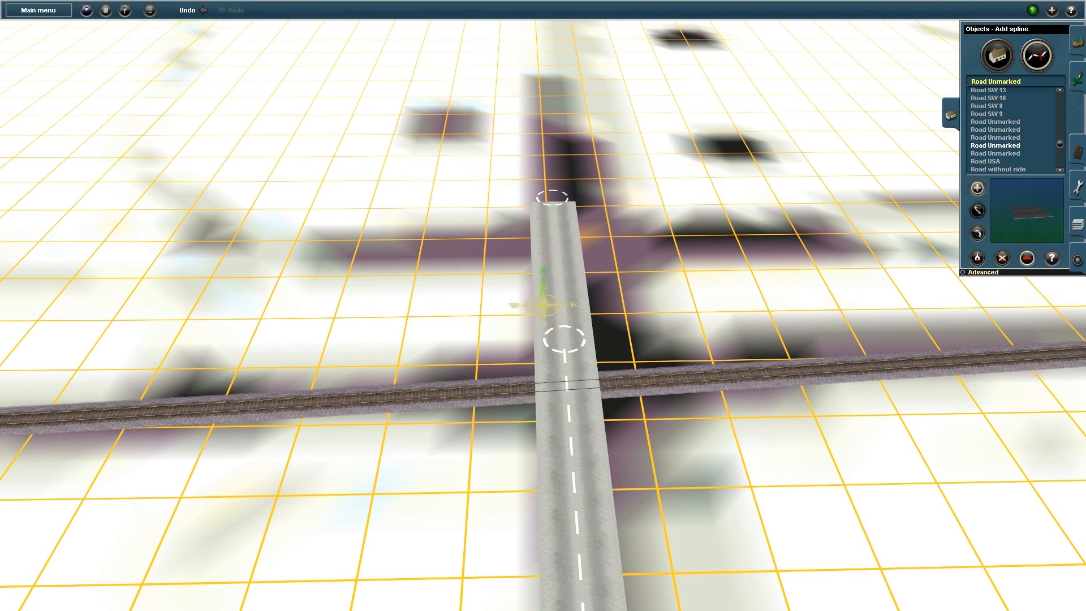
{"action": "right_click", "coordinate": [526, 390]}
Shift the unmarked section's lower point down the road, then copy the dashed road type back
{"action": "key", "text": "Up"}
{"action": "left_click", "coordinate": [978, 210]}
{"action": "left_click_drag", "start_coordinate": [579, 251], "coordinate": [582, 266]}
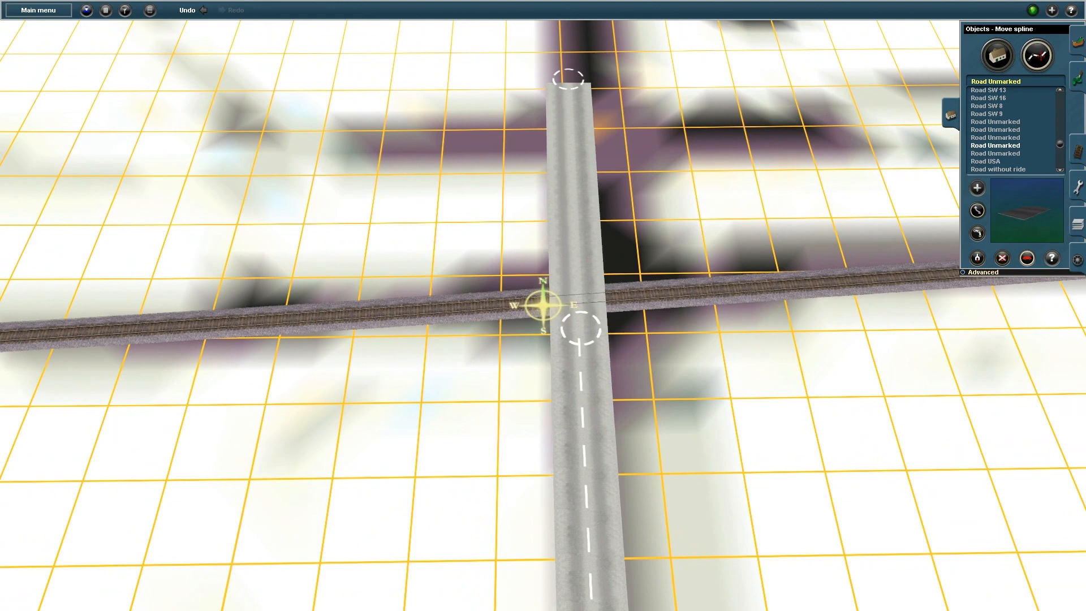
{"action": "key", "text": "Up"}
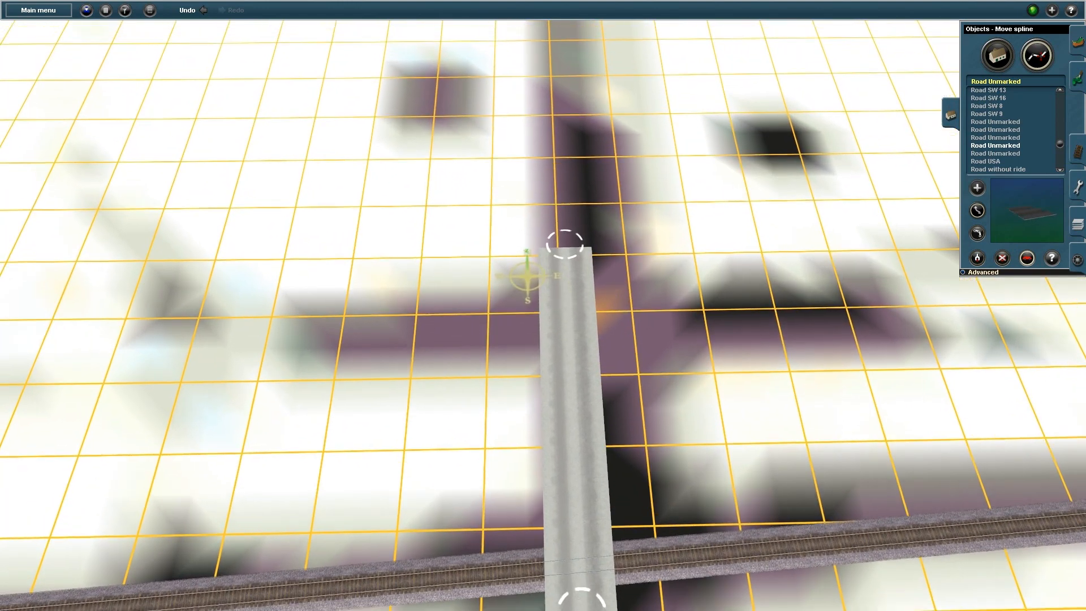
{"action": "key", "text": "Down"}
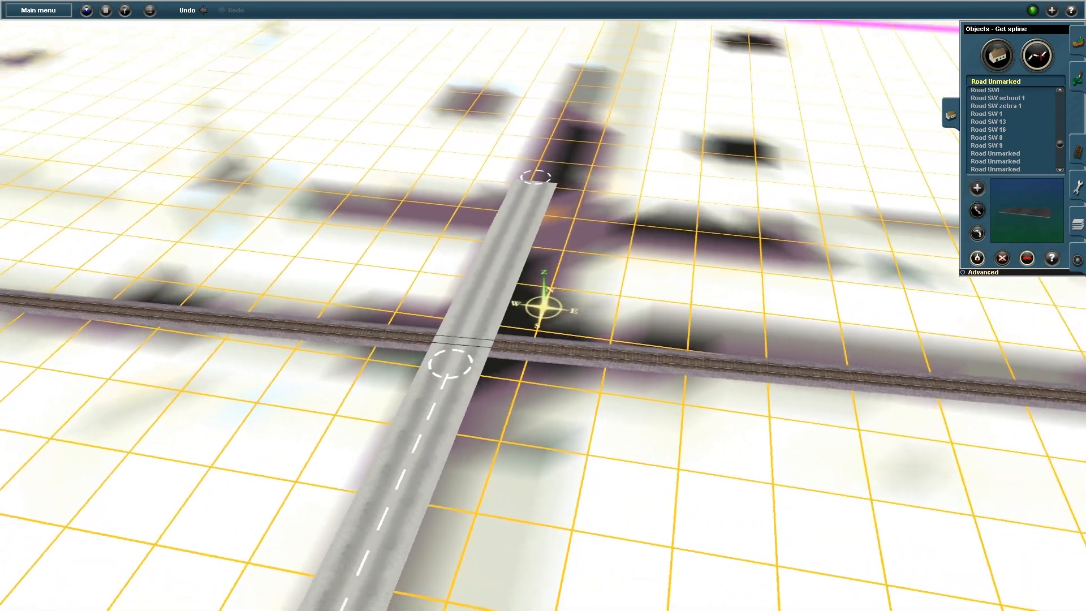
{"action": "left_click", "coordinate": [431, 408]}
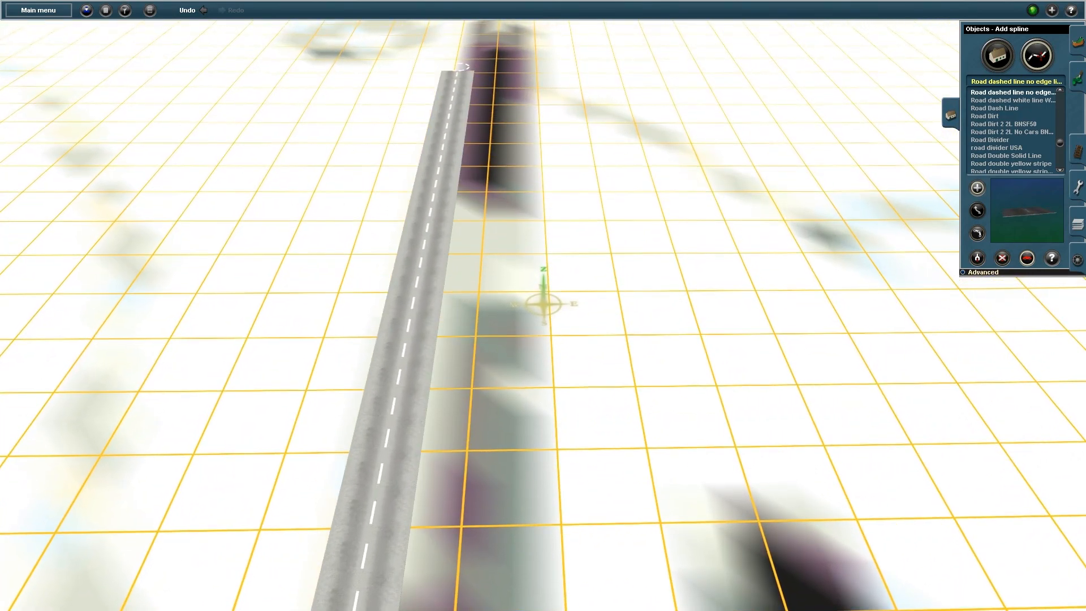
Lay a second road parallel to the first toward the railway, using the unmarked type at the crossing
{"action": "key", "text": "Left"}
{"action": "key", "text": "Left"}
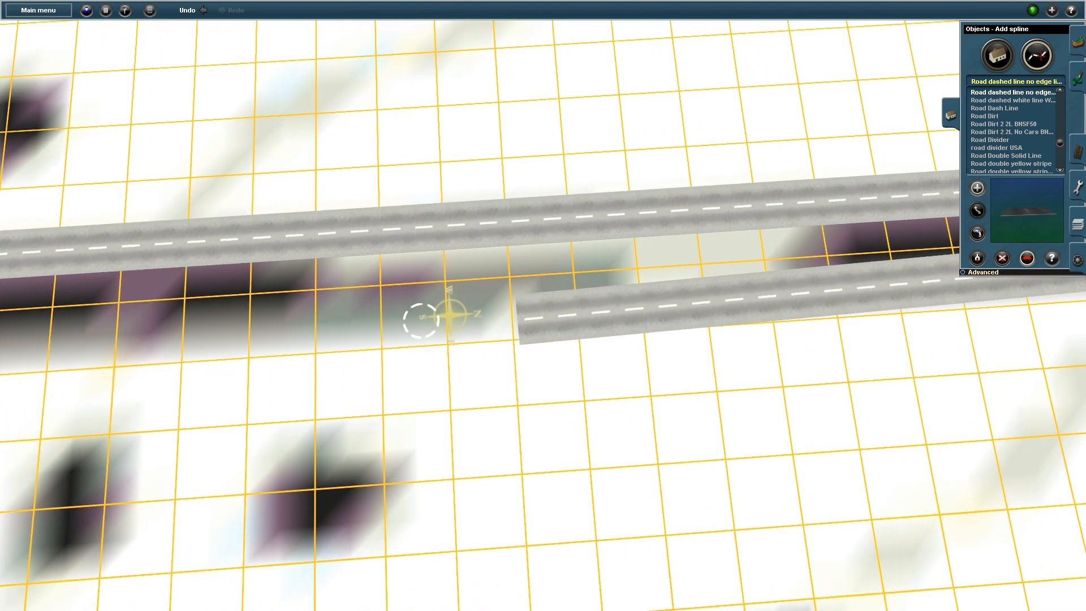
{"action": "key", "text": "Left"}
{"action": "key", "text": "Left"}
{"action": "left_click_drag", "start_coordinate": [414, 268], "coordinate": [604, 274]}
{"action": "key", "text": "Right"}
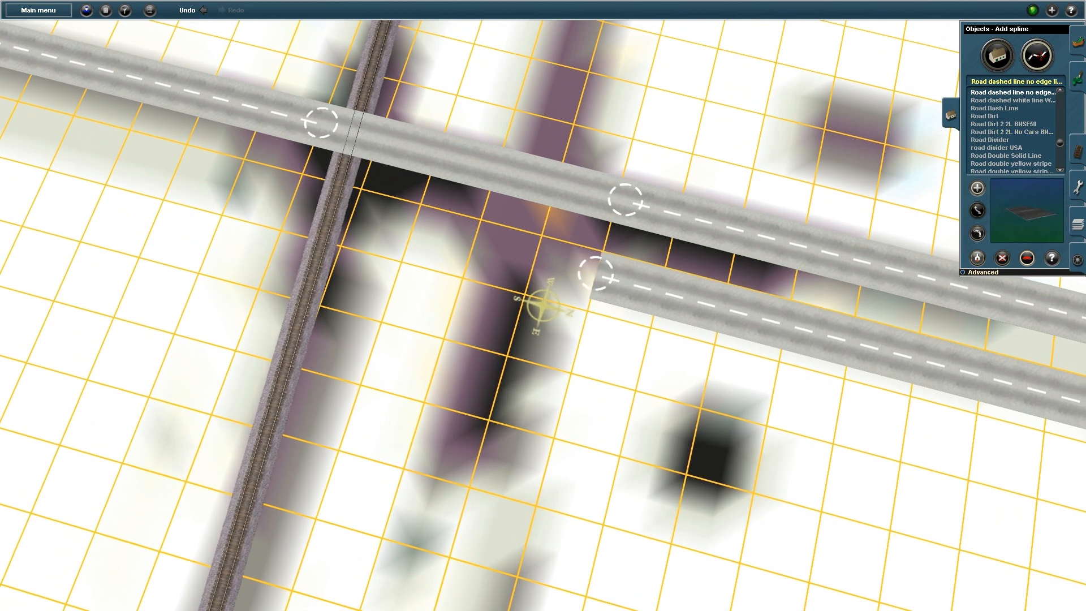
{"action": "left_click", "coordinate": [492, 165]}
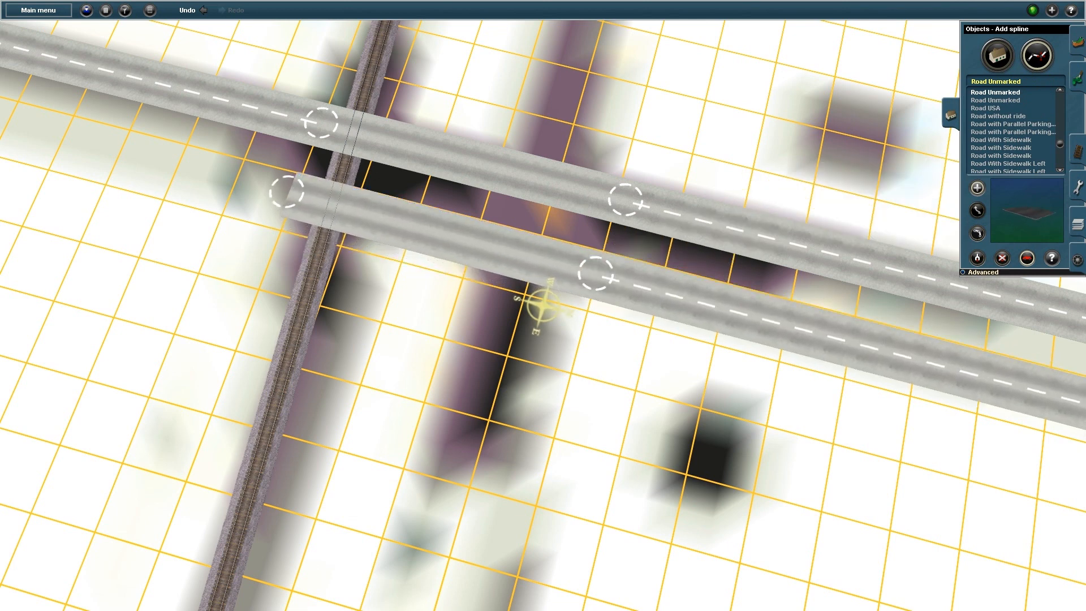
Continue the second road as a dashed-line section from its open end, then select Road double yellow stripe
{"action": "key", "text": "g"}
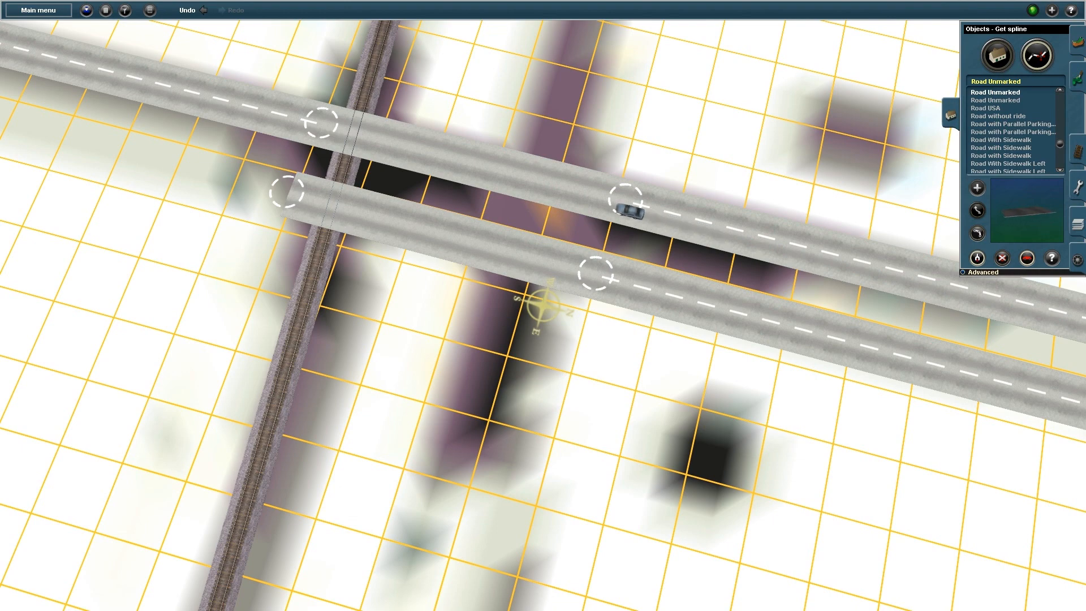
{"action": "left_click", "coordinate": [254, 107]}
{"action": "left_click", "coordinate": [287, 192]}
{"action": "right_click_drag", "start_coordinate": [287, 192], "coordinate": [415, 156]}
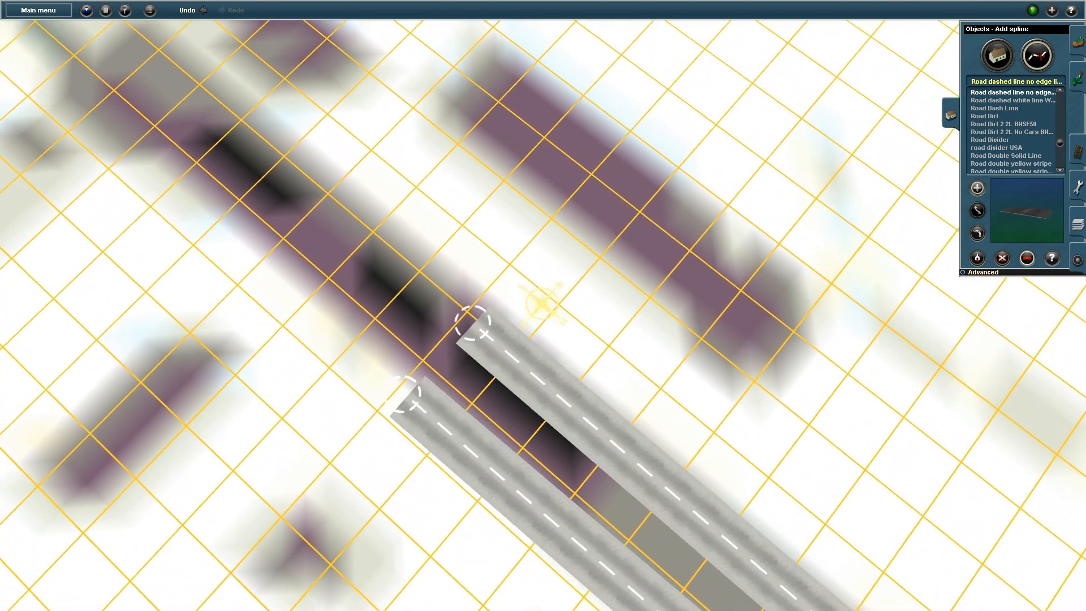
{"action": "right_click_drag", "start_coordinate": [469, 447], "coordinate": [607, 333]}
{"action": "key", "text": "Down"}
{"action": "key", "text": "Down"}
{"action": "key", "text": "Down"}
{"action": "key", "text": "Down"}
{"action": "key", "text": "Down"}
{"action": "key", "text": "Down"}
{"action": "key", "text": "Down"}
{"action": "key", "text": "Down"}
{"action": "key", "text": "Down"}
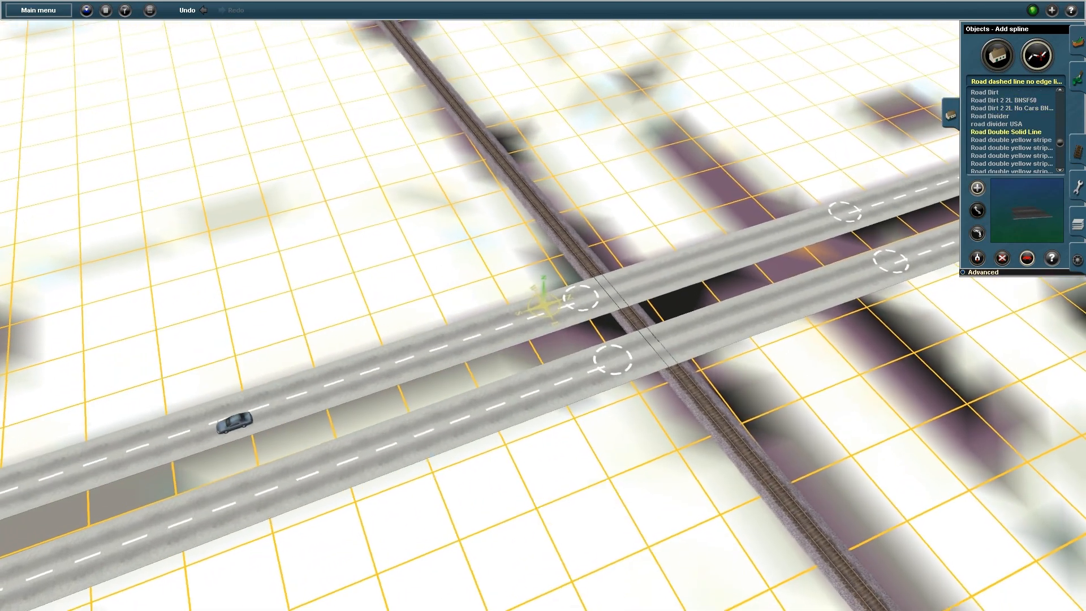
Lay a double-yellow side road and join an unmarked road from the near carriageway to it
{"action": "right_click", "coordinate": [688, 176]}
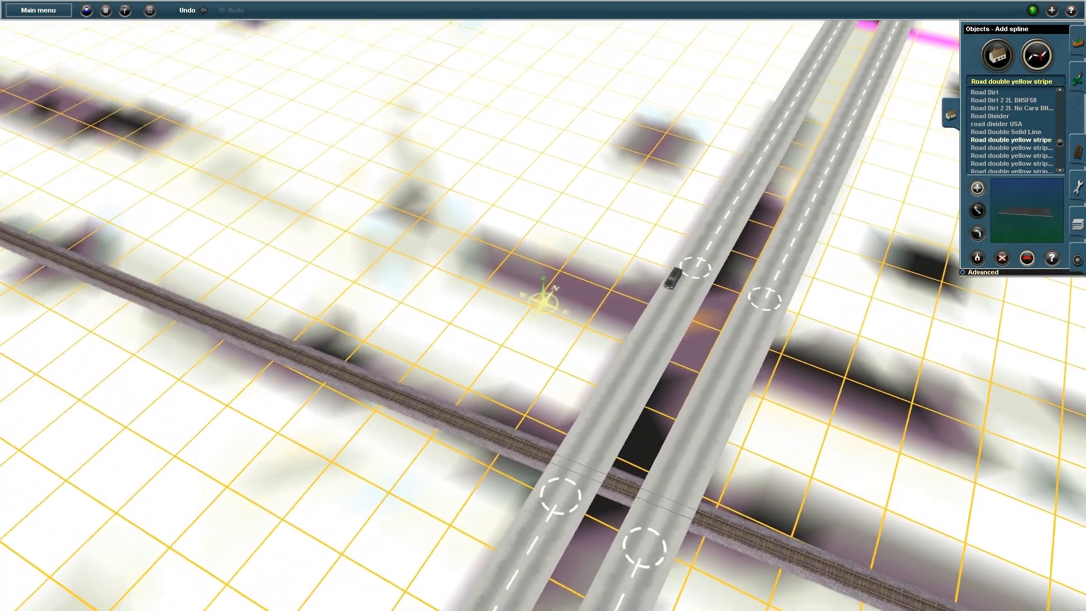
{"action": "left_click", "coordinate": [11, 99]}
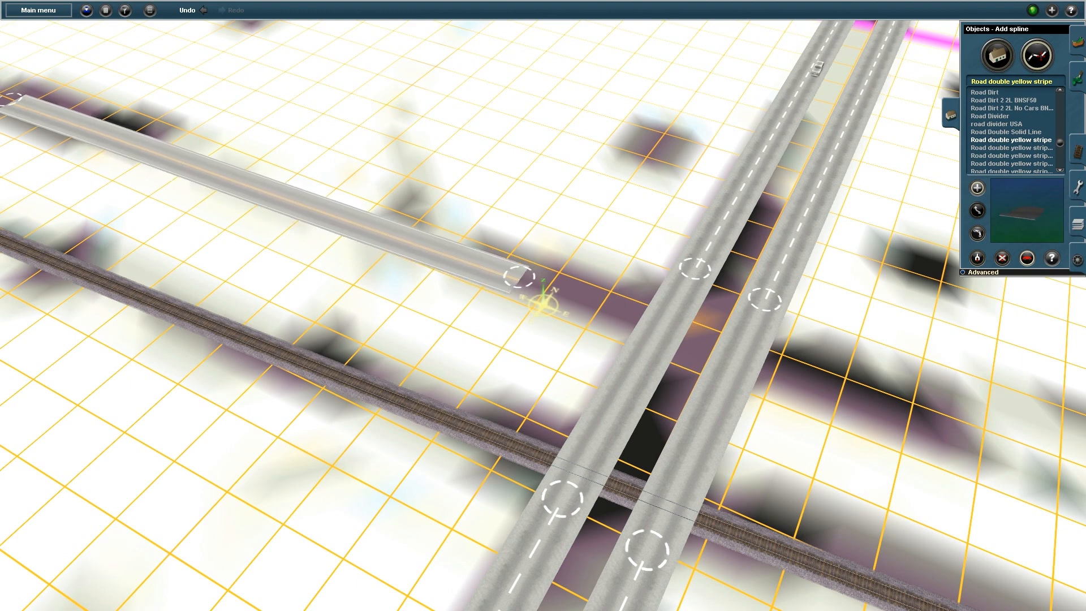
{"action": "left_click", "coordinate": [977, 258]}
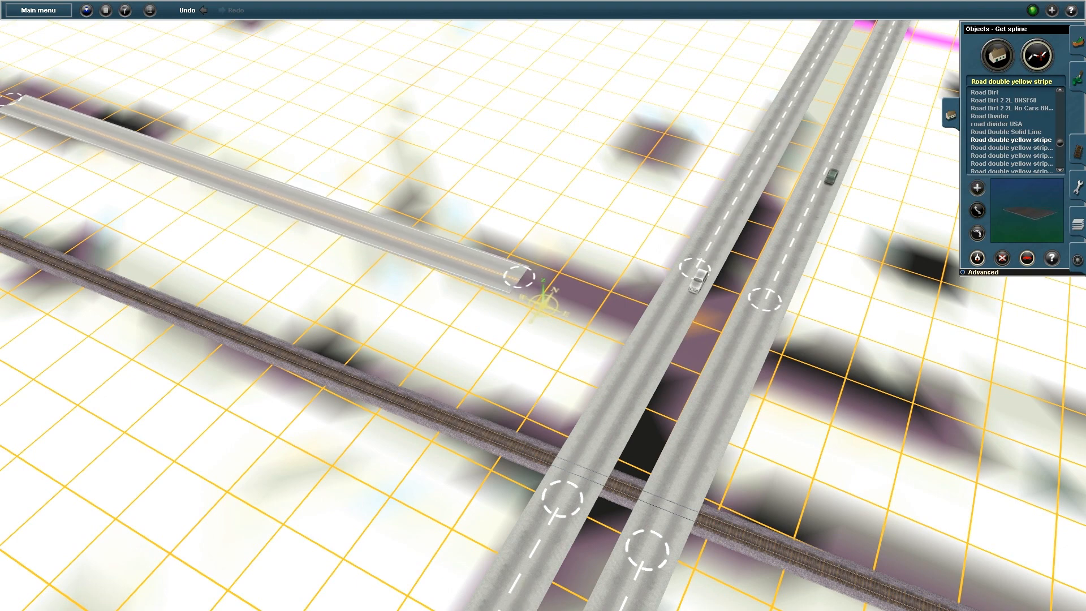
{"action": "left_click", "coordinate": [650, 367]}
{"action": "left_click", "coordinate": [699, 338]}
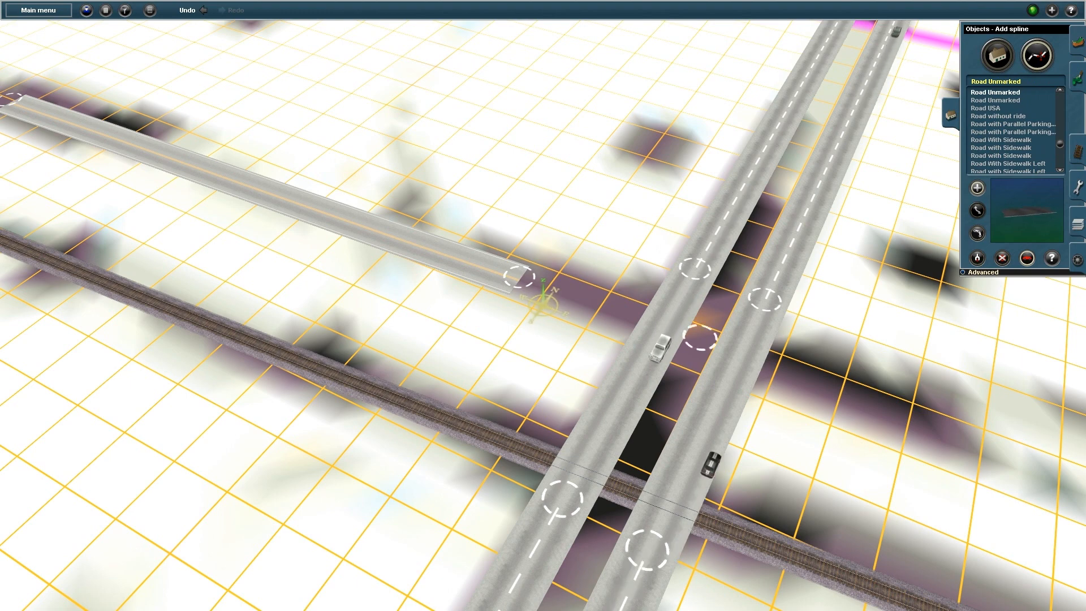
{"action": "left_click", "coordinate": [520, 277]}
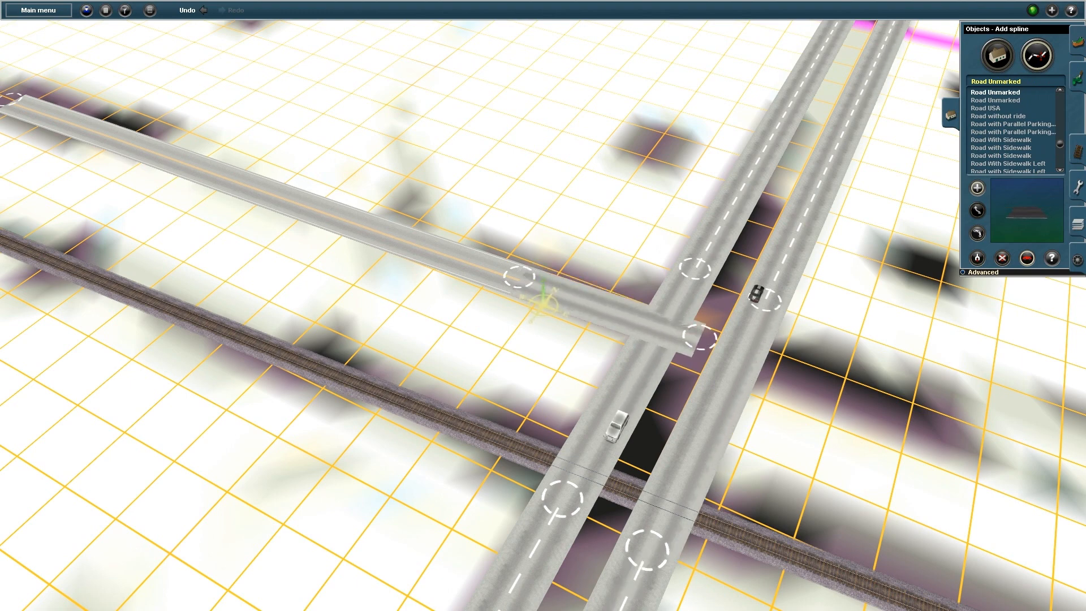
Add unmarked road links across the second carriageway and the junction, removing stray segments
{"action": "left_click", "coordinate": [700, 337]}
{"action": "left_click", "coordinate": [905, 408]}
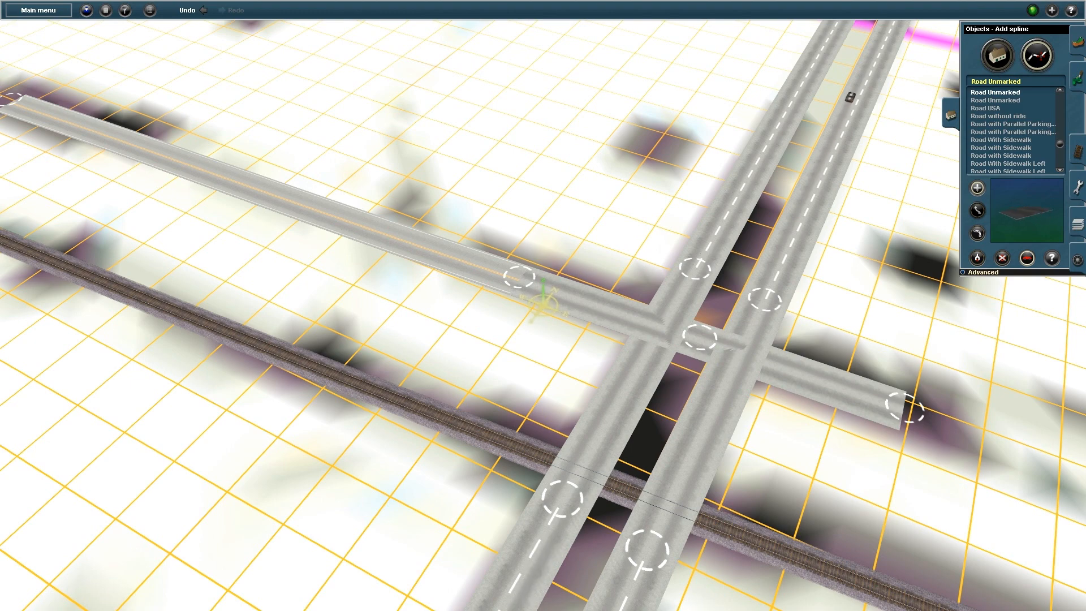
{"action": "left_click", "coordinate": [415, 241]}
{"action": "left_click", "coordinate": [905, 408]}
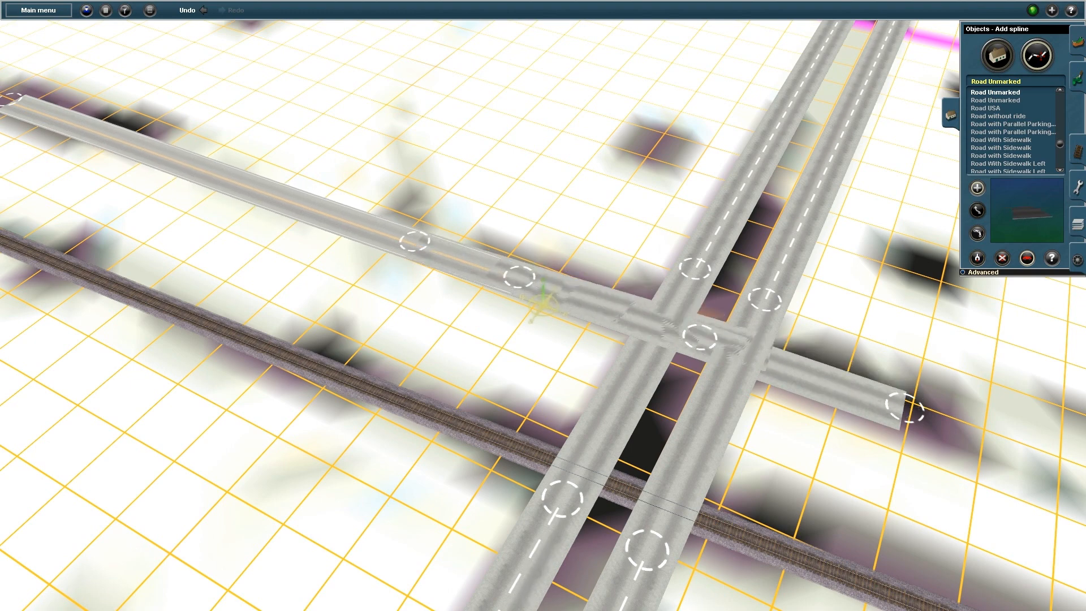
{"action": "left_click", "coordinate": [978, 211]}
{"action": "left_click", "coordinate": [977, 188]}
Continue a double-yellow road from the right-hand end, then return the view to the rail crossing
{"action": "left_click", "coordinate": [977, 233]}
{"action": "left_click", "coordinate": [475, 263]}
{"action": "left_click", "coordinate": [905, 407]}
{"action": "right_click", "coordinate": [1052, 464]}
{"action": "key", "text": "Left"}
{"action": "right_click", "coordinate": [625, 223]}
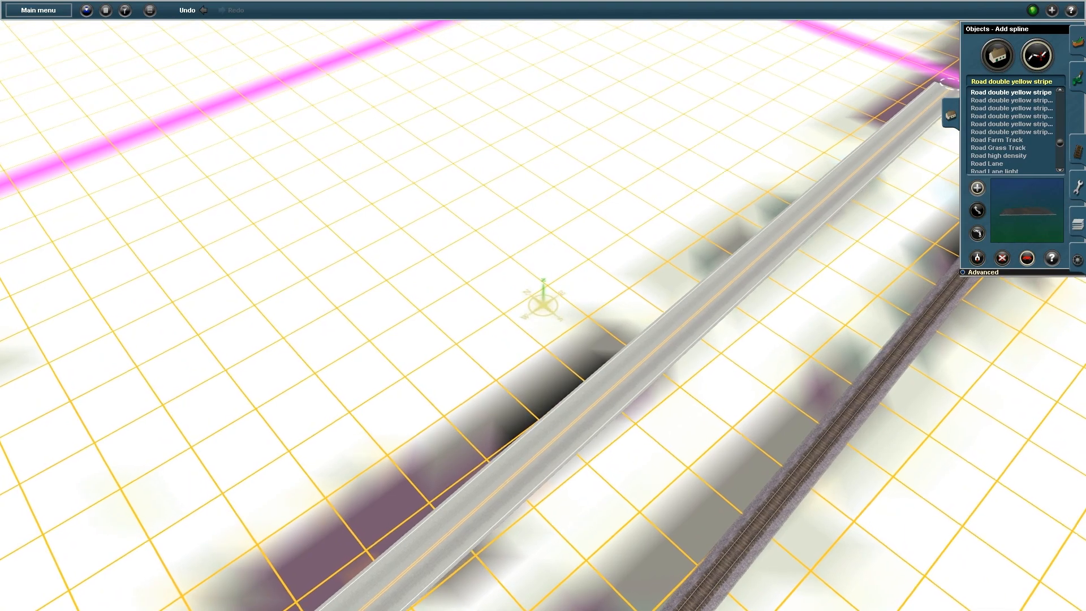
{"action": "right_click", "coordinate": [243, 583]}
{"action": "key", "text": "Right"}
{"action": "right_click", "coordinate": [113, 464]}
{"action": "right_click", "coordinate": [249, 362]}
{"action": "right_click", "coordinate": [402, 342]}
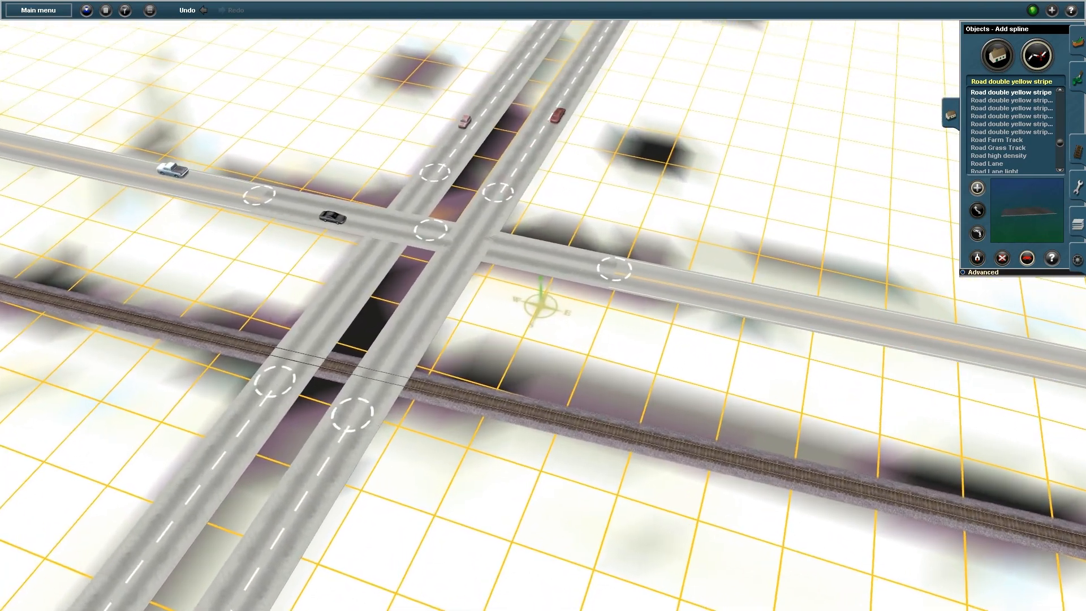
{"action": "right_click", "coordinate": [394, 372]}
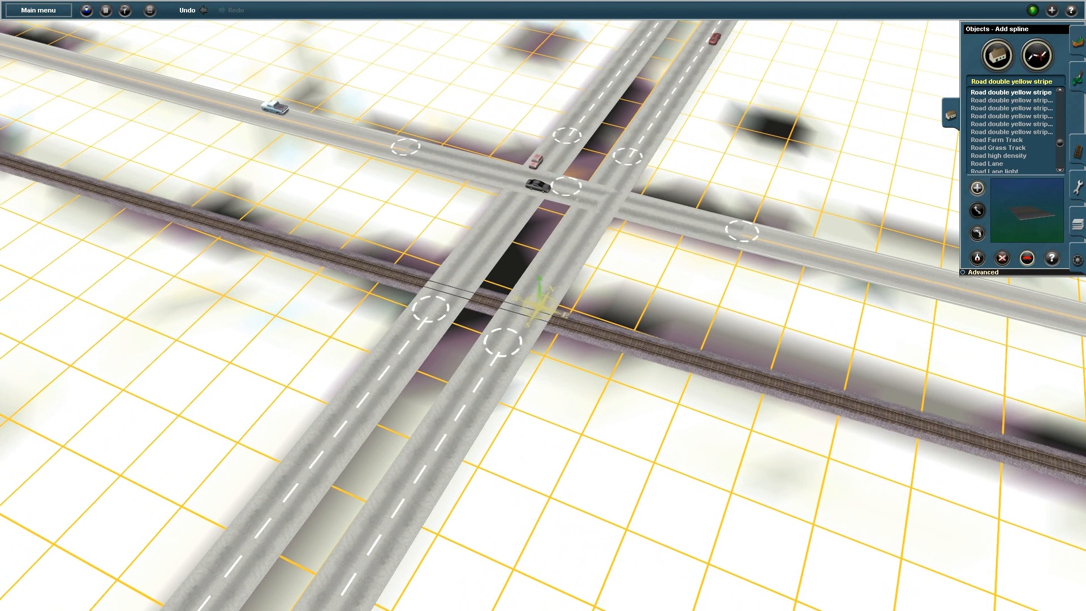
Search 'atls', place the ATLS CONTROLLER next to the junction and open its properties
{"action": "left_click", "coordinate": [997, 56]}
{"action": "left_click", "coordinate": [997, 81]}
{"action": "type", "text": "atls"}
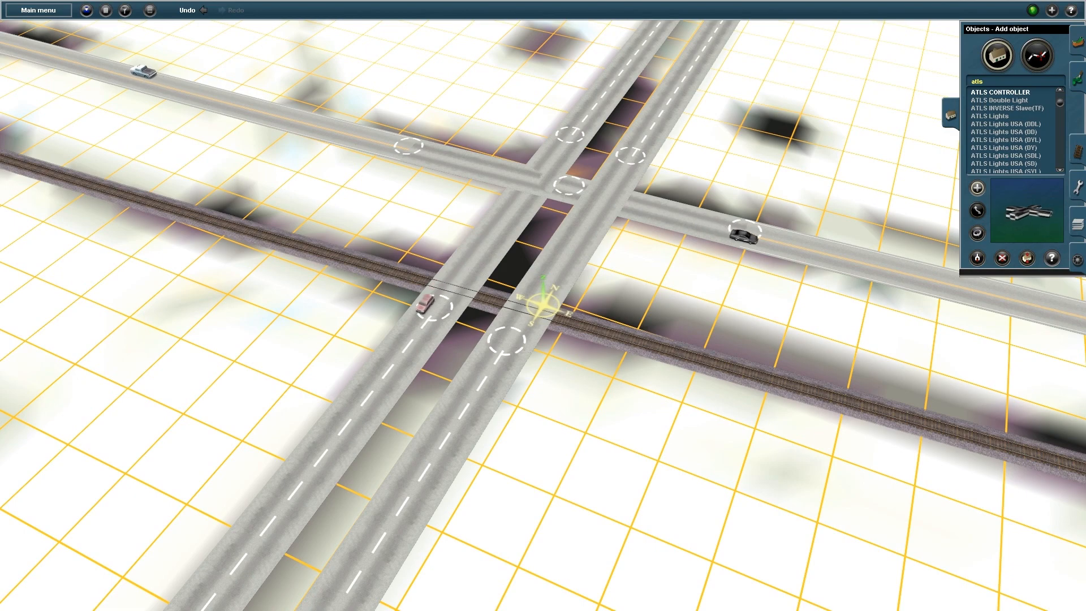
{"action": "left_click", "coordinate": [668, 270]}
{"action": "left_click", "coordinate": [1052, 258]}
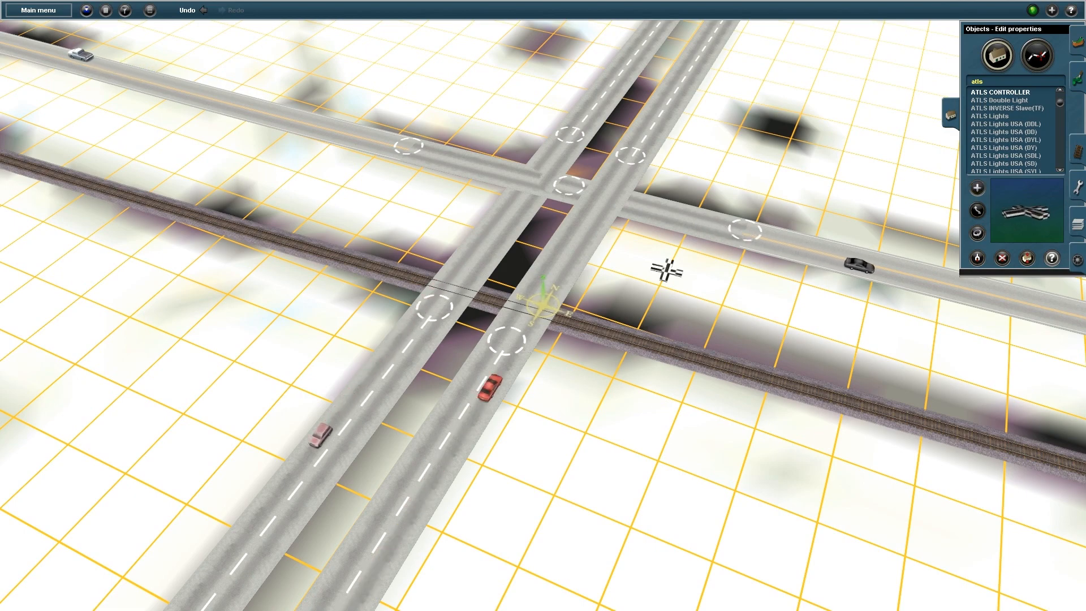
{"action": "left_click", "coordinate": [667, 270]}
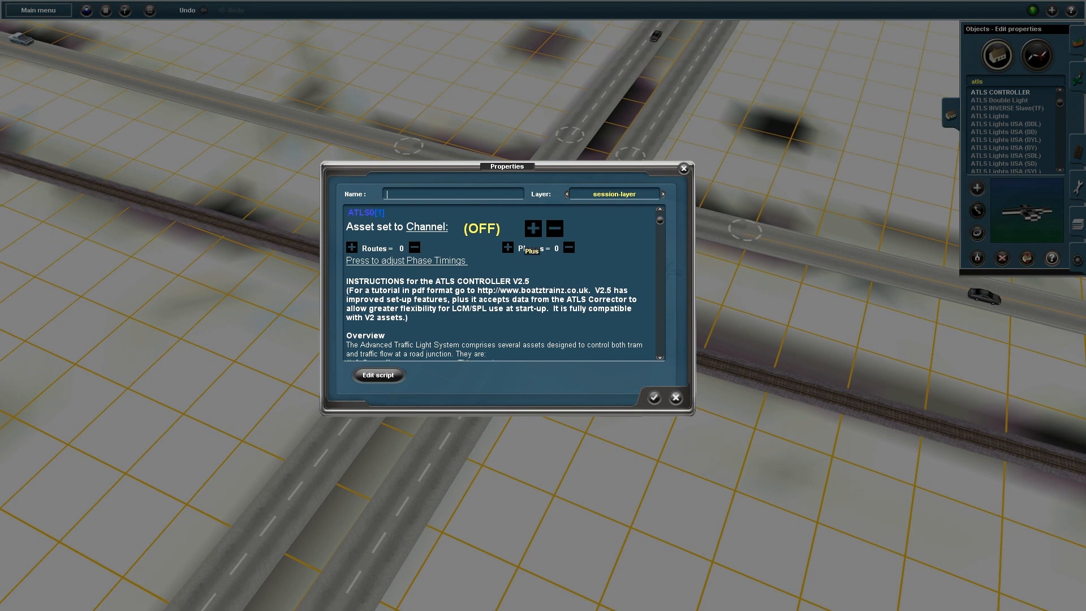
Set the controller to channel 6 with 5 routes and 4 phases
{"action": "left_click", "coordinate": [533, 228]}
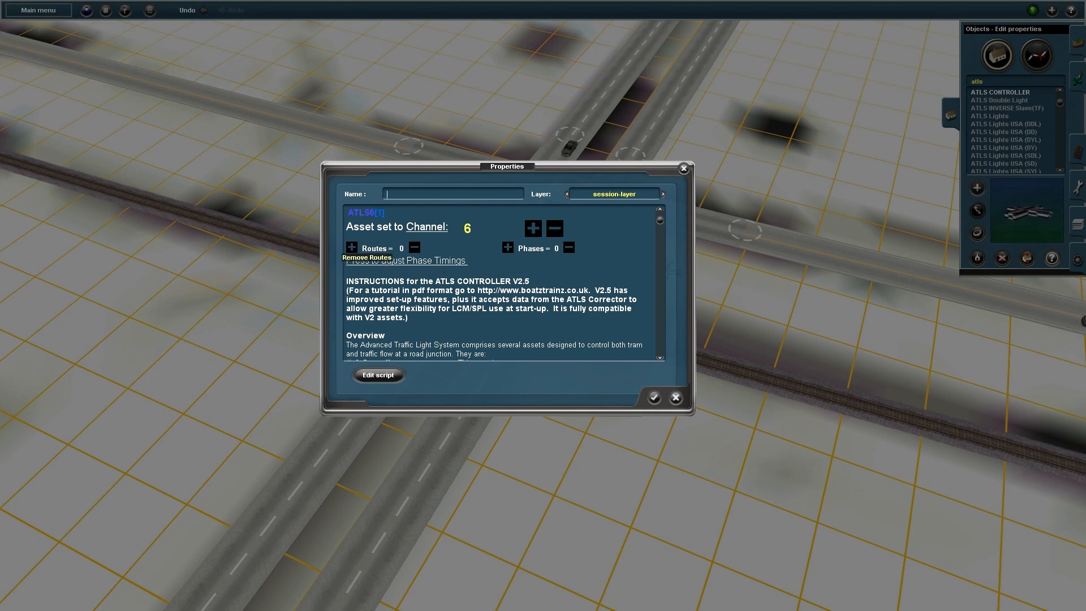
{"action": "left_click", "coordinate": [352, 247]}
{"action": "left_click", "coordinate": [351, 248]}
{"action": "left_click", "coordinate": [352, 247]}
{"action": "left_click", "coordinate": [351, 247]}
{"action": "left_click", "coordinate": [352, 247]}
{"action": "left_click", "coordinate": [507, 248]}
{"action": "left_click", "coordinate": [508, 248]}
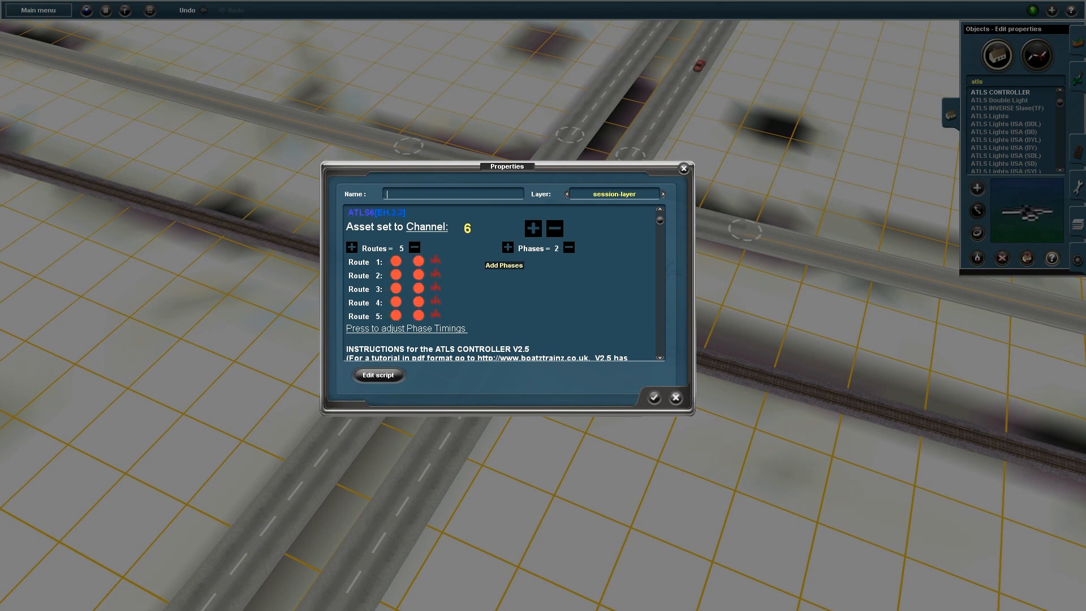
{"action": "left_click", "coordinate": [508, 247]}
{"action": "left_click", "coordinate": [507, 247]}
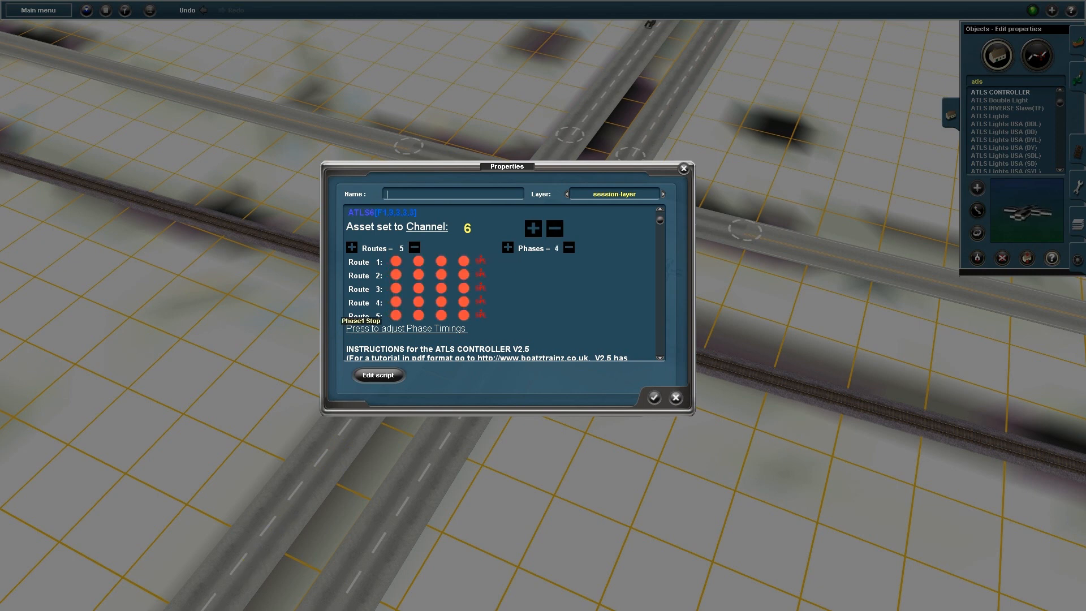
Give route 5 green in all phases, route 1 phase 2, route 3 phase 1, route 2 phase 4, route 4 phase 3
{"action": "left_click", "coordinate": [396, 315]}
{"action": "left_click", "coordinate": [419, 315]}
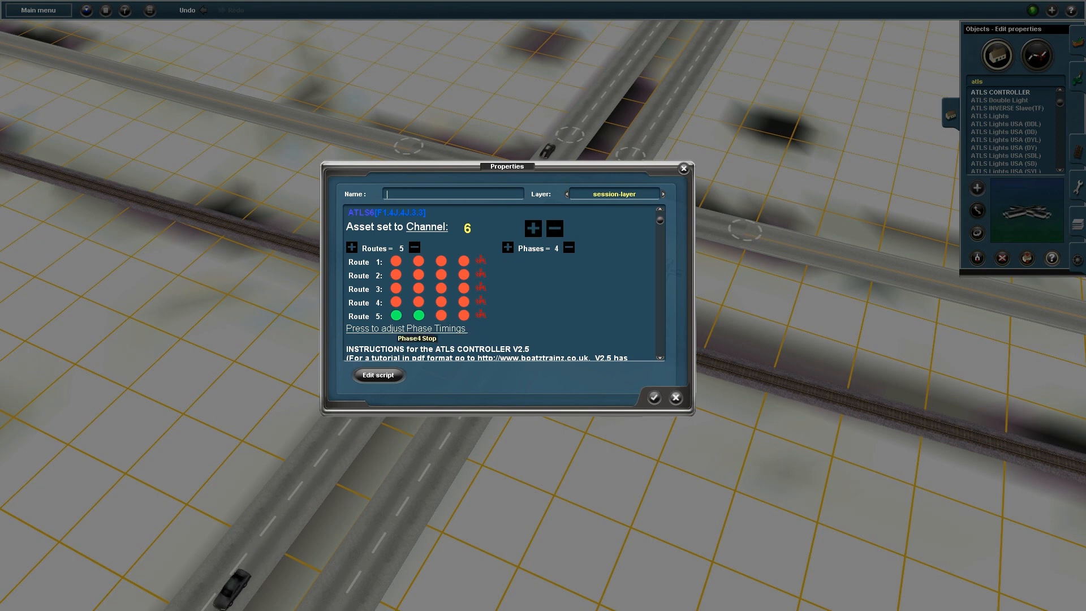
{"action": "left_click", "coordinate": [441, 315]}
{"action": "left_click", "coordinate": [464, 315]}
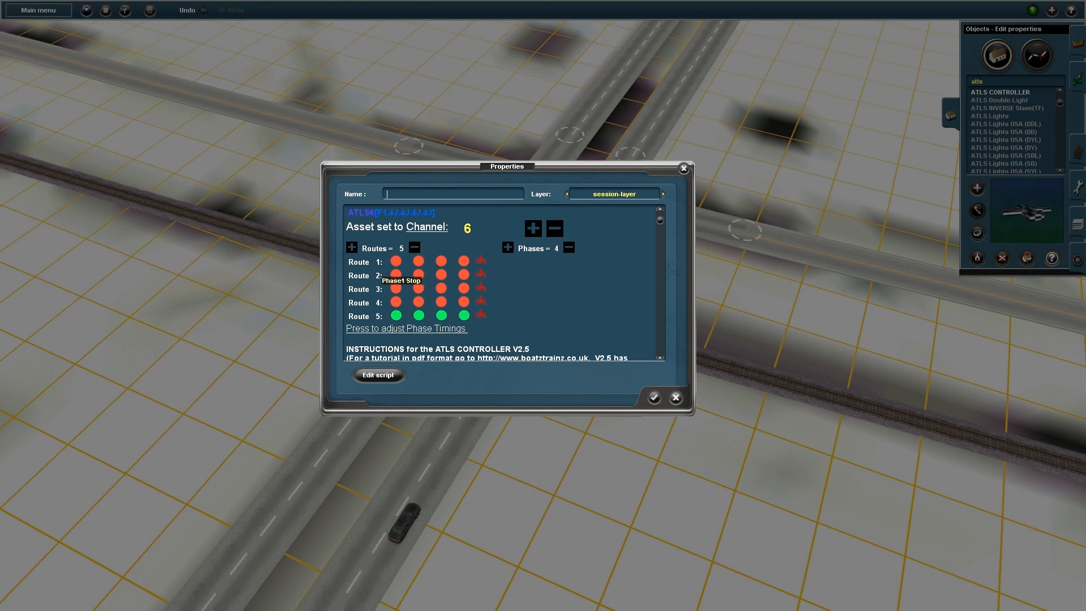
{"action": "left_click", "coordinate": [418, 260]}
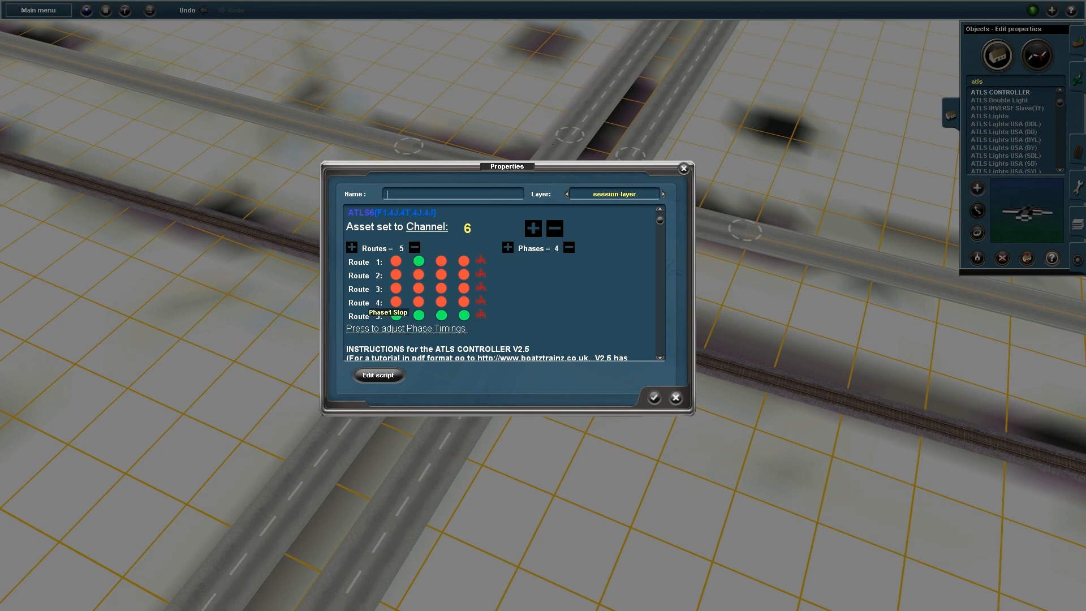
{"action": "left_click", "coordinate": [396, 288]}
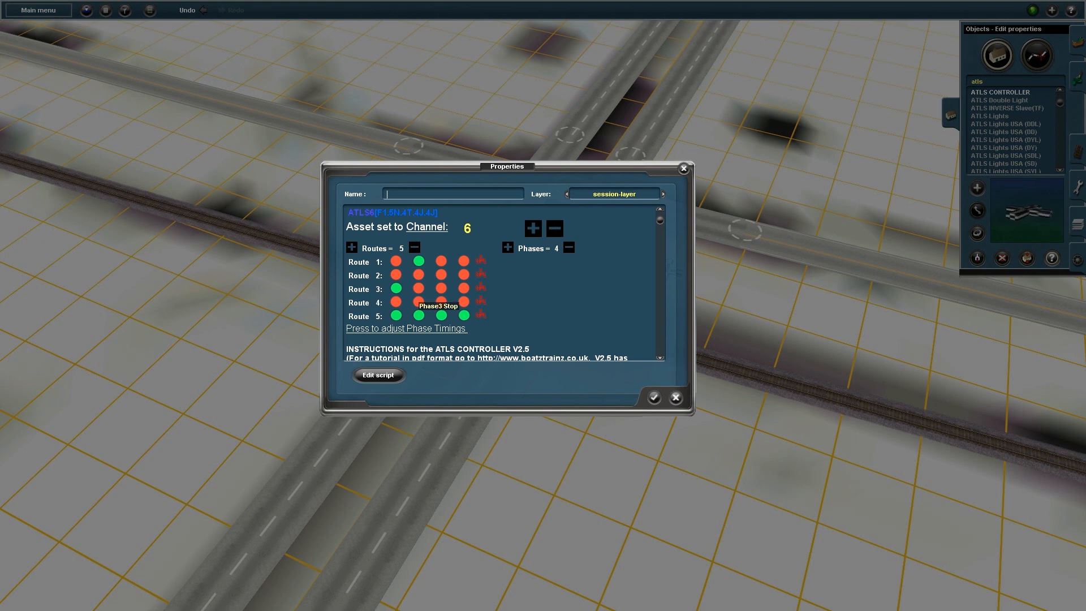
{"action": "left_click", "coordinate": [463, 274]}
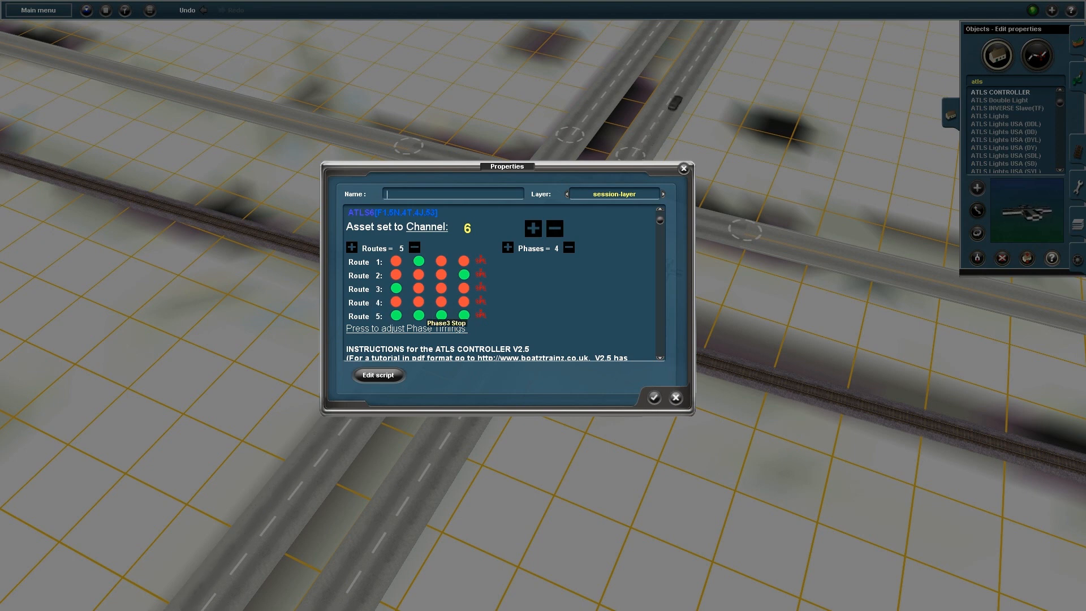
{"action": "left_click", "coordinate": [441, 301]}
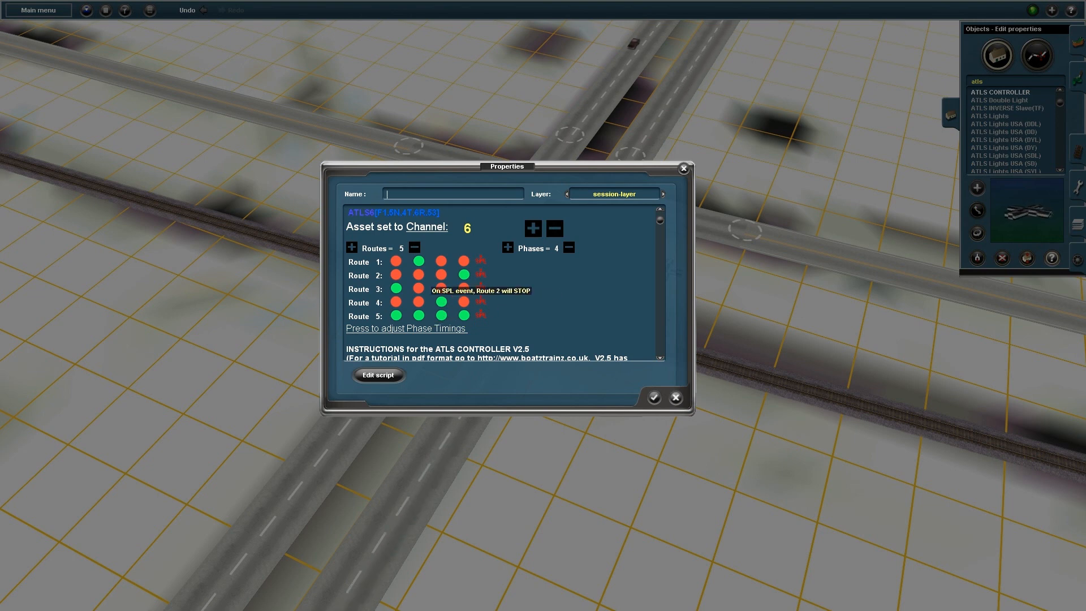
In the phase timings, shorten phase 3 to 15 seconds and lengthen phase 2 to 40 seconds
{"action": "left_click", "coordinate": [447, 329]}
{"action": "scroll", "coordinate": [447, 329], "scroll_direction": "down", "scroll_amount": 3}
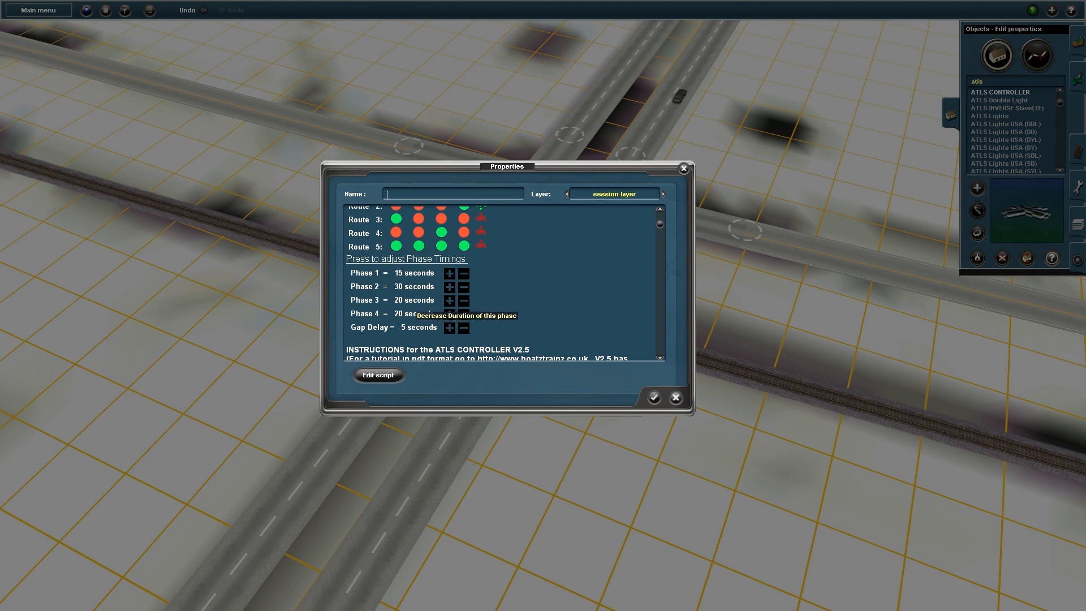
{"action": "left_click", "coordinate": [464, 300]}
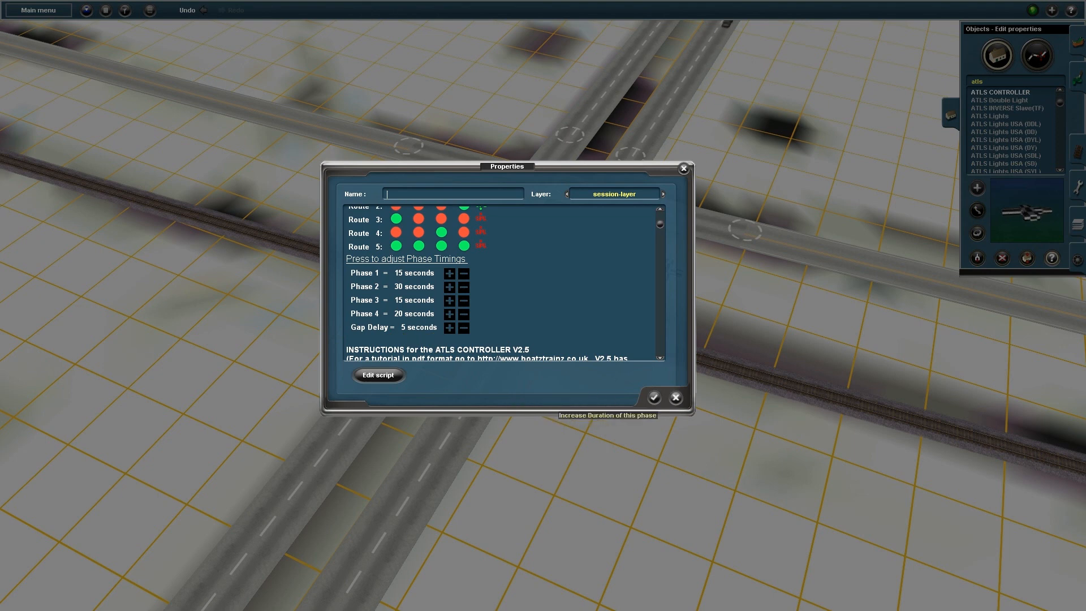
{"action": "scroll", "coordinate": [491, 283], "scroll_direction": "down", "scroll_amount": 1}
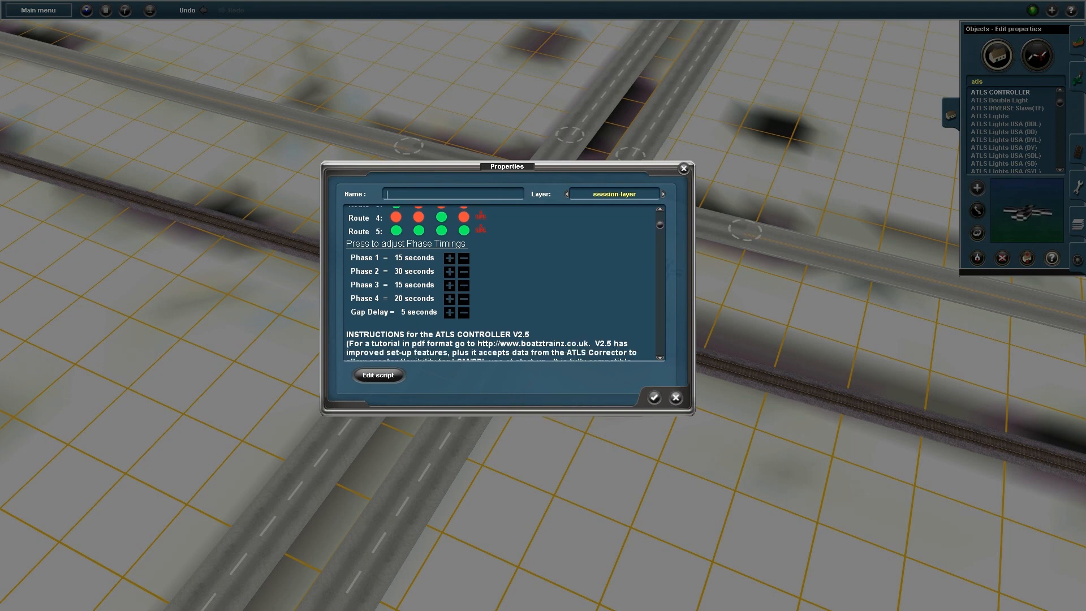
{"action": "left_click", "coordinate": [450, 272]}
{"action": "left_click", "coordinate": [449, 272]}
{"action": "left_click", "coordinate": [449, 272]}
{"action": "left_click", "coordinate": [450, 272]}
{"action": "left_click", "coordinate": [449, 272]}
Close the controller properties and place two ATLS Slave(TF) markers rotated to 274° and 104°
{"action": "left_click", "coordinate": [655, 397]}
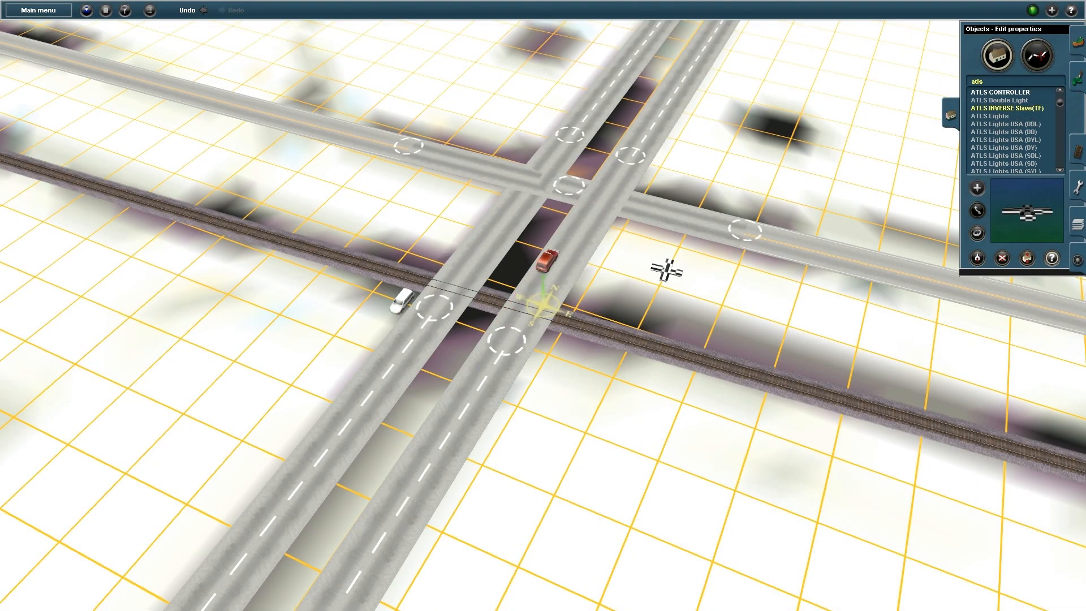
{"action": "scroll", "coordinate": [1005, 116], "scroll_direction": "down", "scroll_amount": 2}
{"action": "left_click", "coordinate": [994, 163]}
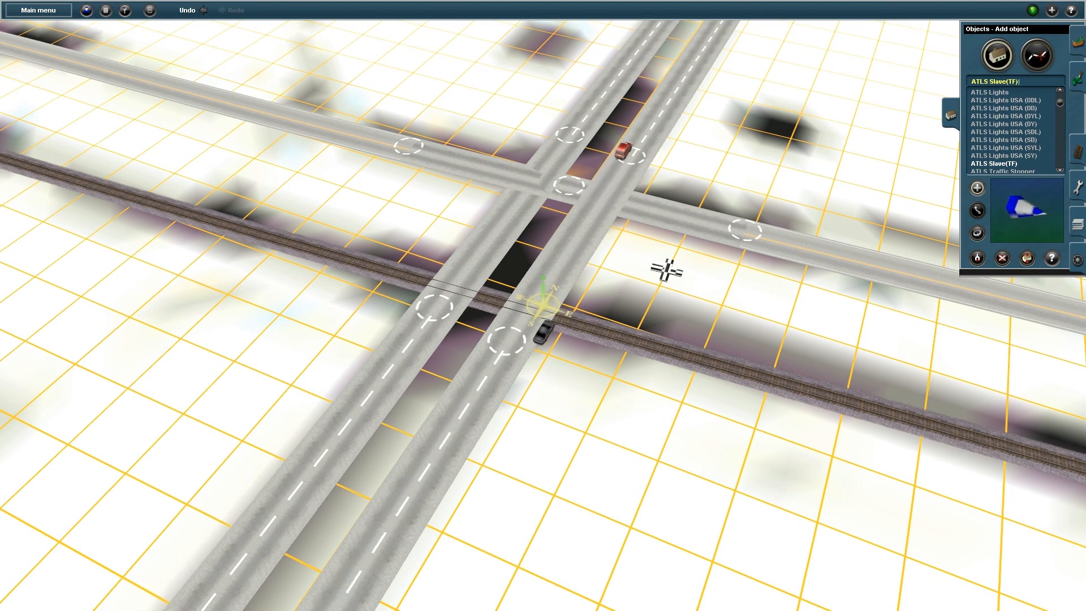
{"action": "key", "text": "r"}
{"action": "left_click_drag", "start_coordinate": [630, 415], "coordinate": [802, 254]}
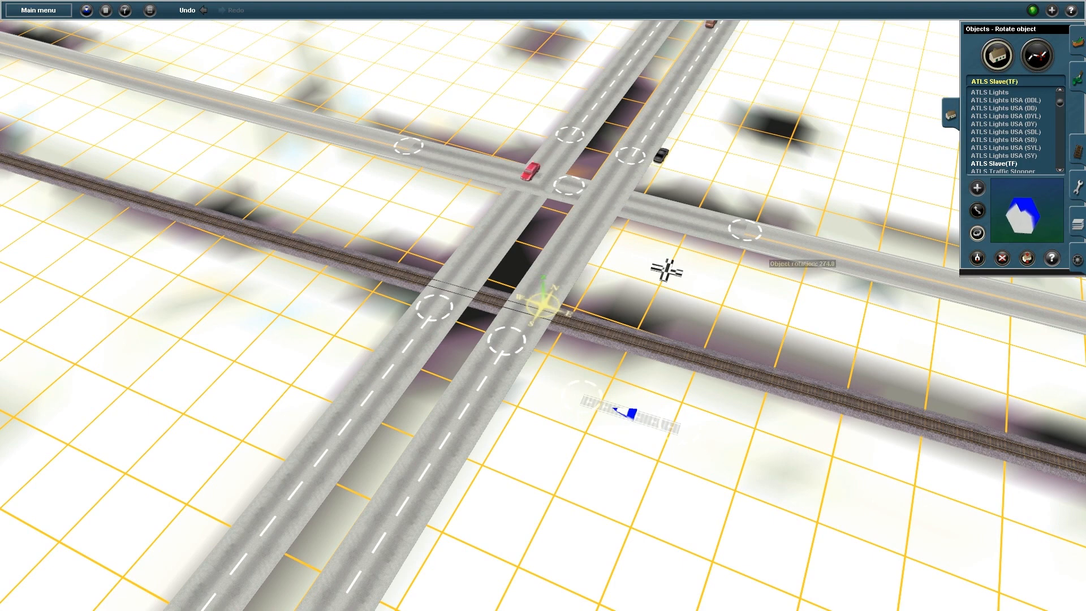
{"action": "left_click", "coordinate": [481, 131]}
{"action": "key", "text": "r"}
{"action": "left_click_drag", "start_coordinate": [481, 130], "coordinate": [489, 136]}
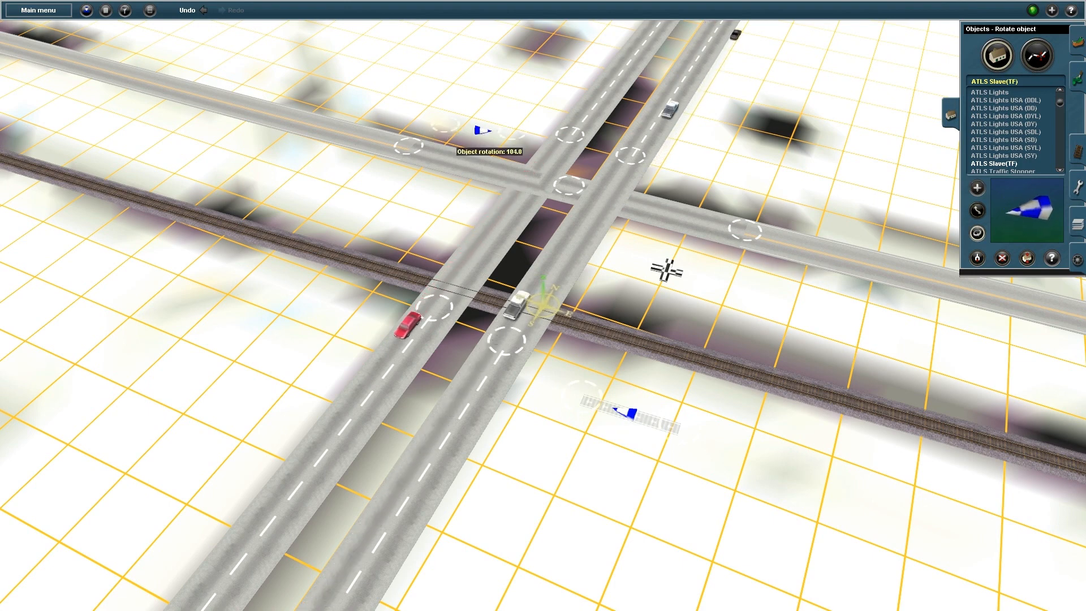
Place a third ATLS slave beside the northern road, rotated to 353°
{"action": "right_click_drag", "start_coordinate": [666, 271], "coordinate": [714, 290]}
{"action": "key", "text": "Left"}
{"action": "key", "text": "a"}
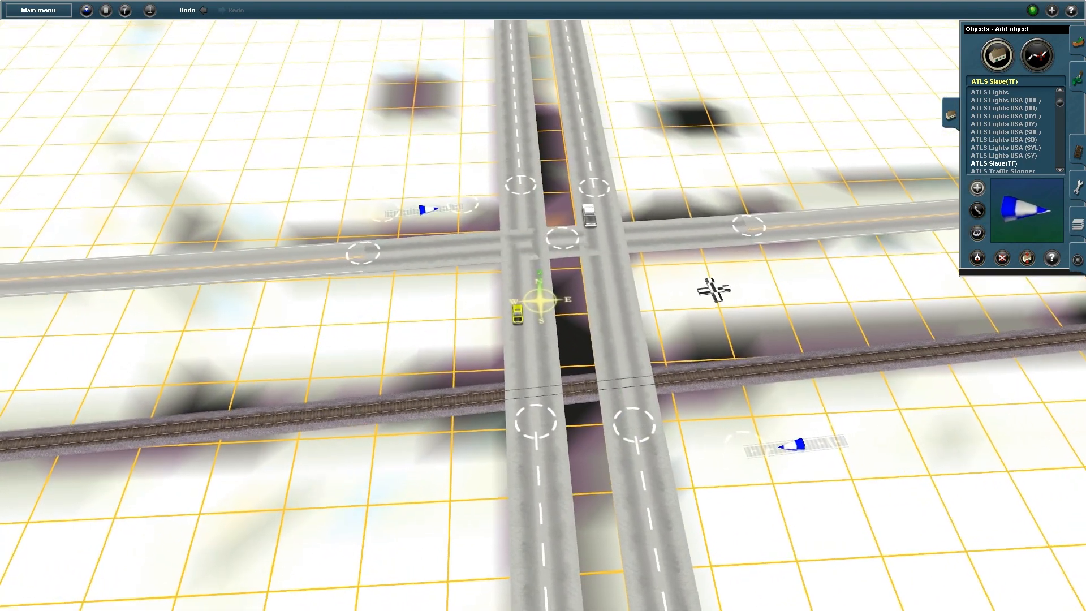
{"action": "left_click", "coordinate": [717, 291]}
{"action": "key", "text": "r"}
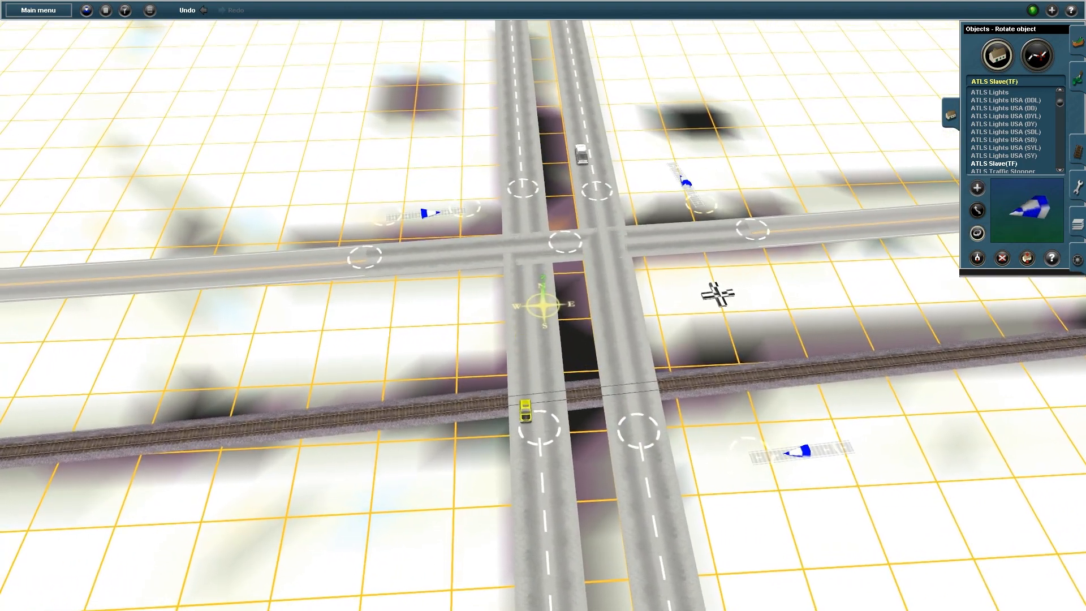
{"action": "left_click_drag", "start_coordinate": [686, 182], "coordinate": [707, 182]}
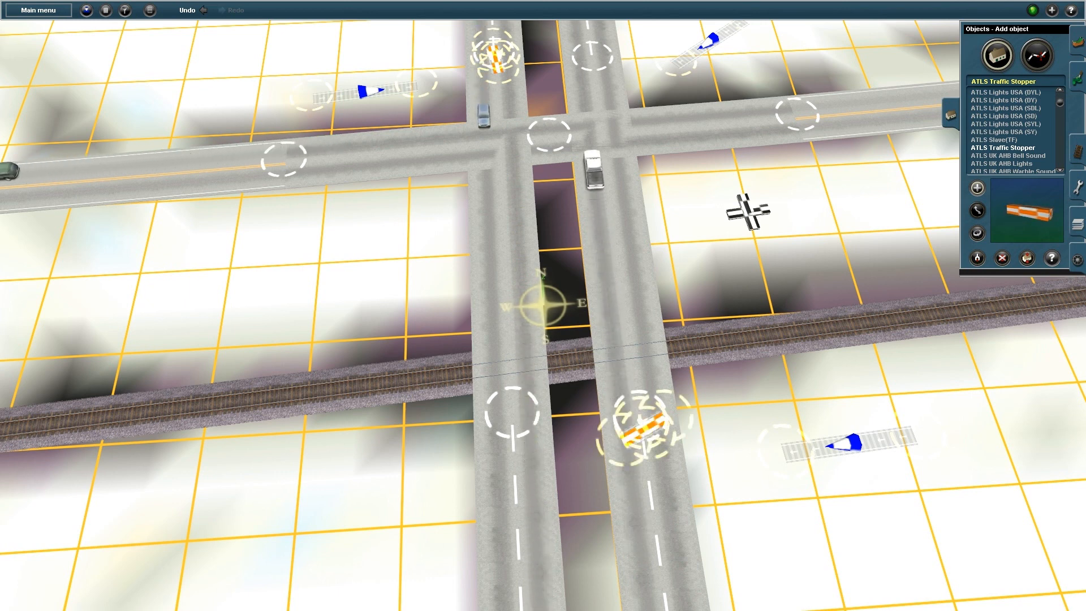
Place a traffic stopper at the centre crossing, turn stoppers to 177° and 92°, and raise one by 0.20
{"action": "left_click", "coordinate": [550, 135]}
{"action": "key", "text": "r"}
{"action": "mouse_move", "coordinate": [549, 135]}
{"action": "left_mouse_down"}
{"action": "mouse_move", "coordinate": [576, 136]}
{"action": "mouse_move", "coordinate": [540, 140]}
{"action": "left_mouse_up"}
{"action": "left_click_drag", "start_coordinate": [639, 430], "coordinate": [625, 430]}
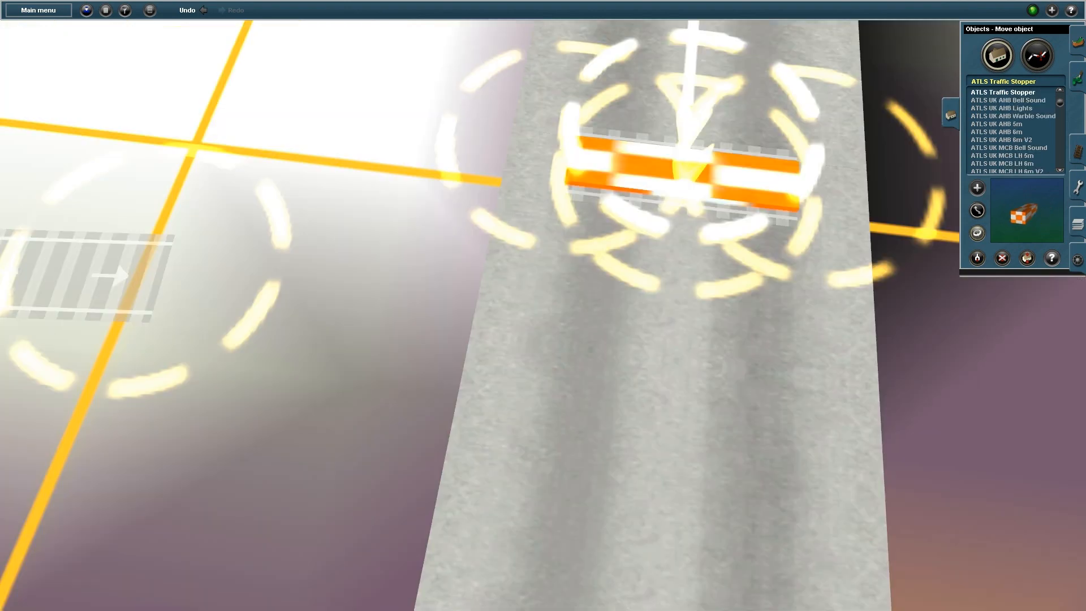
{"action": "key", "text": "r"}
{"action": "left_click", "coordinate": [1027, 258]}
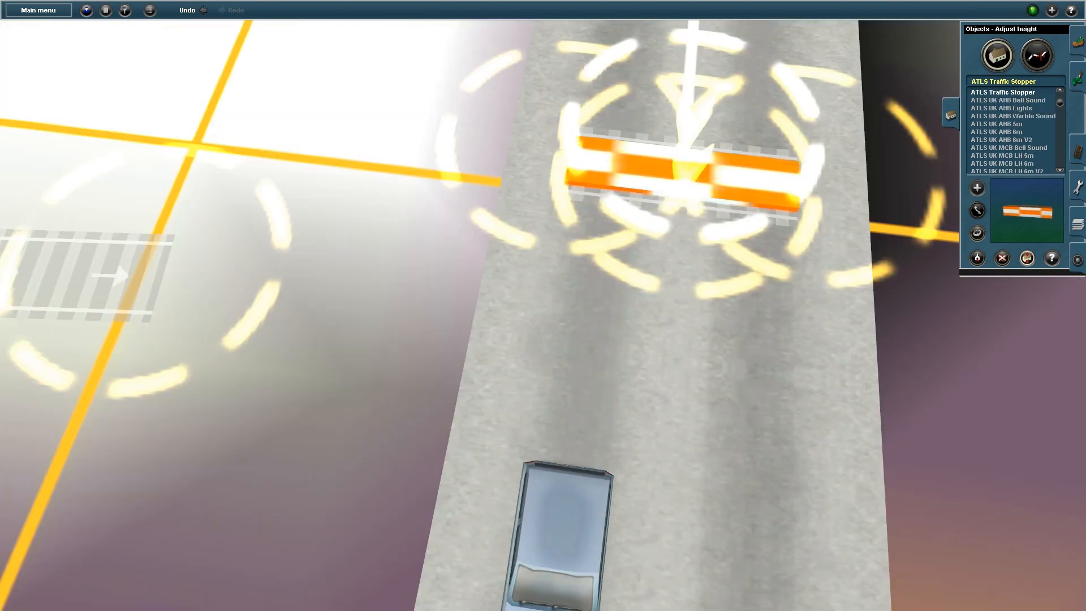
{"action": "left_click_drag", "start_coordinate": [701, 184], "coordinate": [701, 166]}
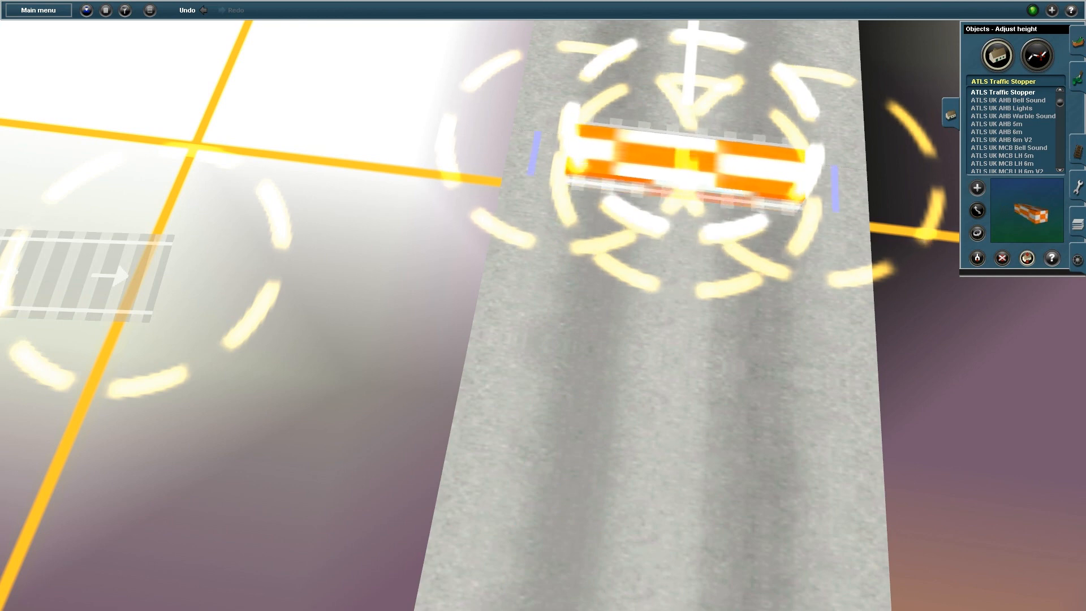
Drag the lower road's end onto the striped traffic stopper so the carriageway runs through it
{"action": "key", "text": "Tab"}
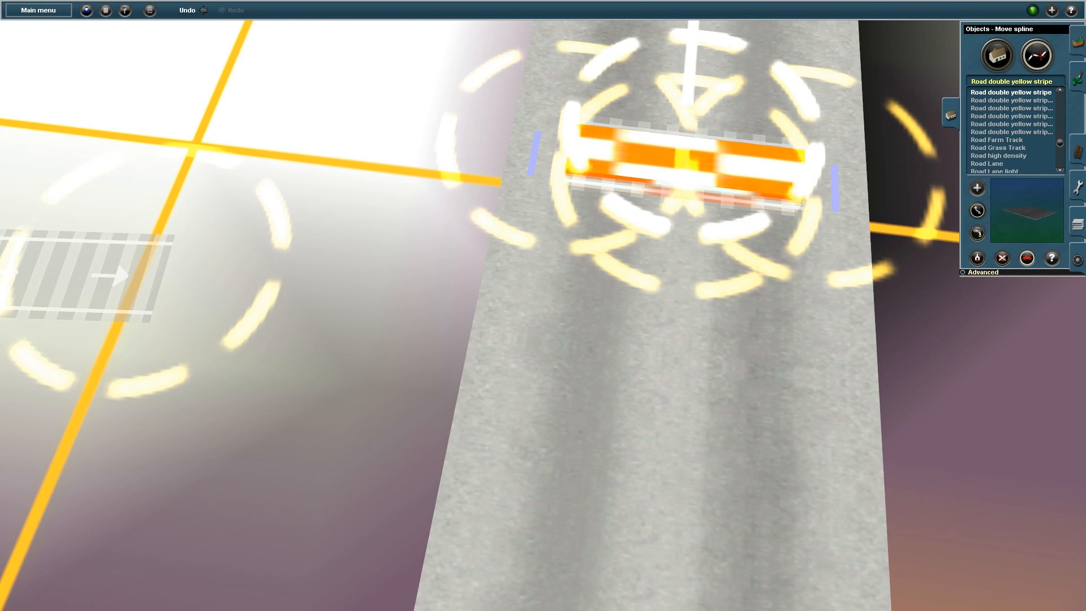
{"action": "right_click_drag", "start_coordinate": [693, 135], "coordinate": [698, 116]}
{"action": "mouse_move", "coordinate": [699, 116]}
{"action": "left_mouse_down"}
{"action": "mouse_move", "coordinate": [703, 77]}
{"action": "mouse_move", "coordinate": [701, 108]}
{"action": "mouse_move", "coordinate": [703, 89]}
{"action": "mouse_move", "coordinate": [685, 83]}
{"action": "mouse_move", "coordinate": [672, 229]}
{"action": "mouse_move", "coordinate": [529, 168]}
{"action": "mouse_move", "coordinate": [297, 129]}
{"action": "mouse_move", "coordinate": [769, 290]}
{"action": "mouse_move", "coordinate": [730, 39]}
{"action": "mouse_move", "coordinate": [700, 45]}
{"action": "mouse_move", "coordinate": [715, 79]}
{"action": "mouse_move", "coordinate": [709, 113]}
{"action": "left_mouse_up"}
{"action": "left_click_drag", "start_coordinate": [326, 131], "coordinate": [695, 182]}
{"action": "scroll", "coordinate": [543, 306], "scroll_direction": "down", "scroll_amount": 3}
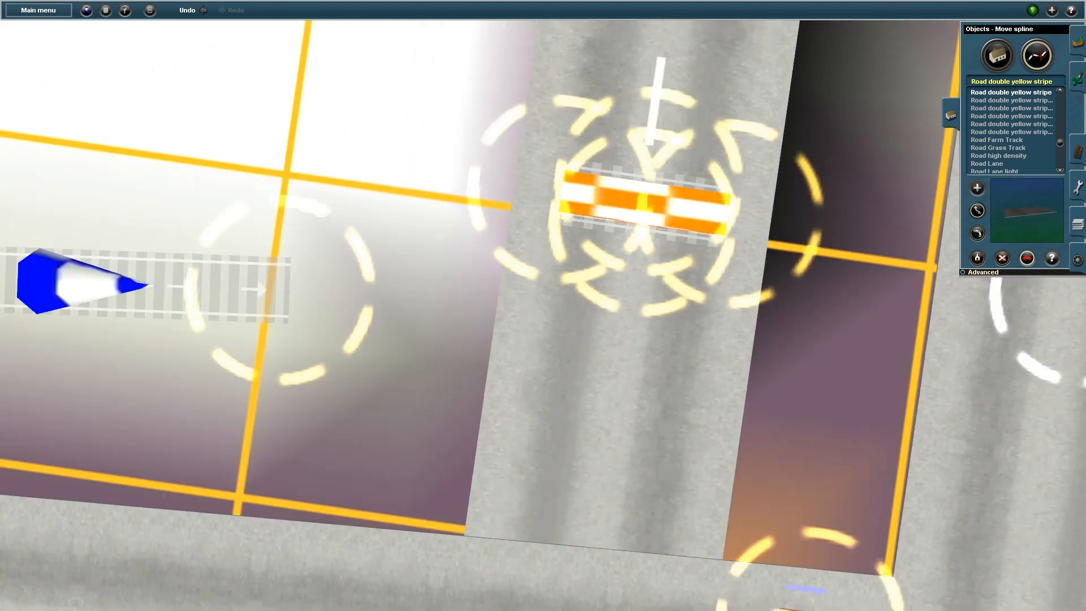
{"action": "key", "text": "Right"}
{"action": "key", "text": "Down"}
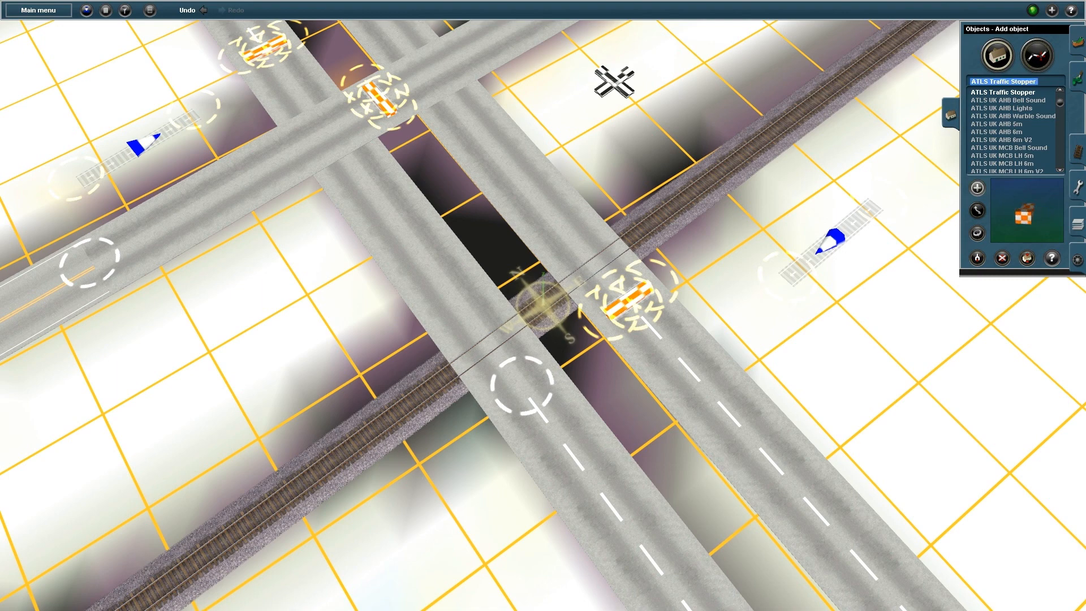
Search the objects for 'gra' and pick the Grade Xing FEC crossing gantry
{"action": "type", "text": "t"}
{"action": "key", "text": "BackSpace"}
{"action": "type", "text": "grade"}
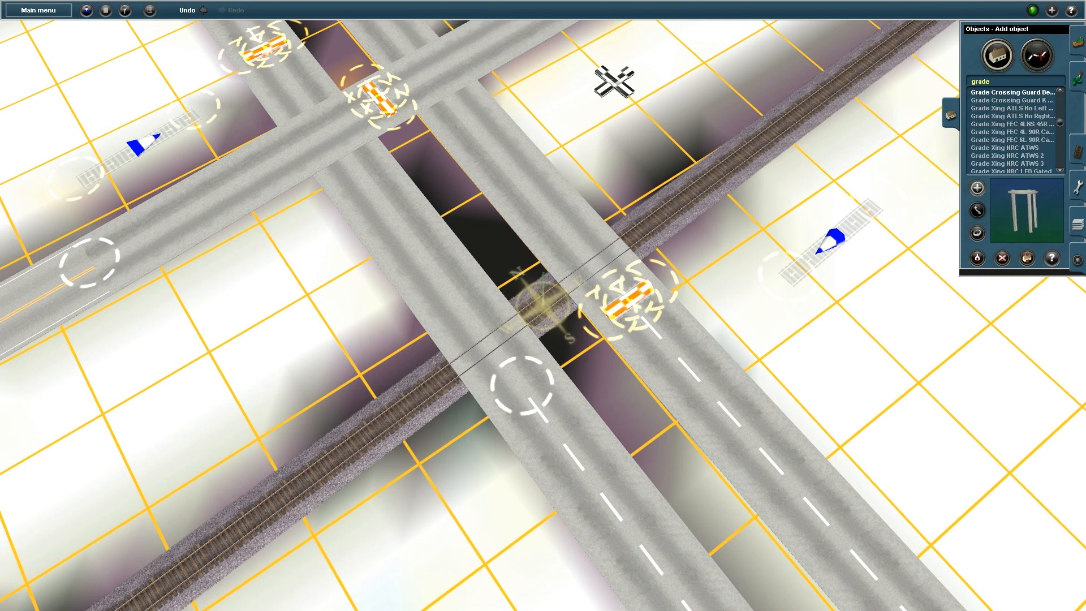
{"action": "left_click", "coordinate": [1012, 108]}
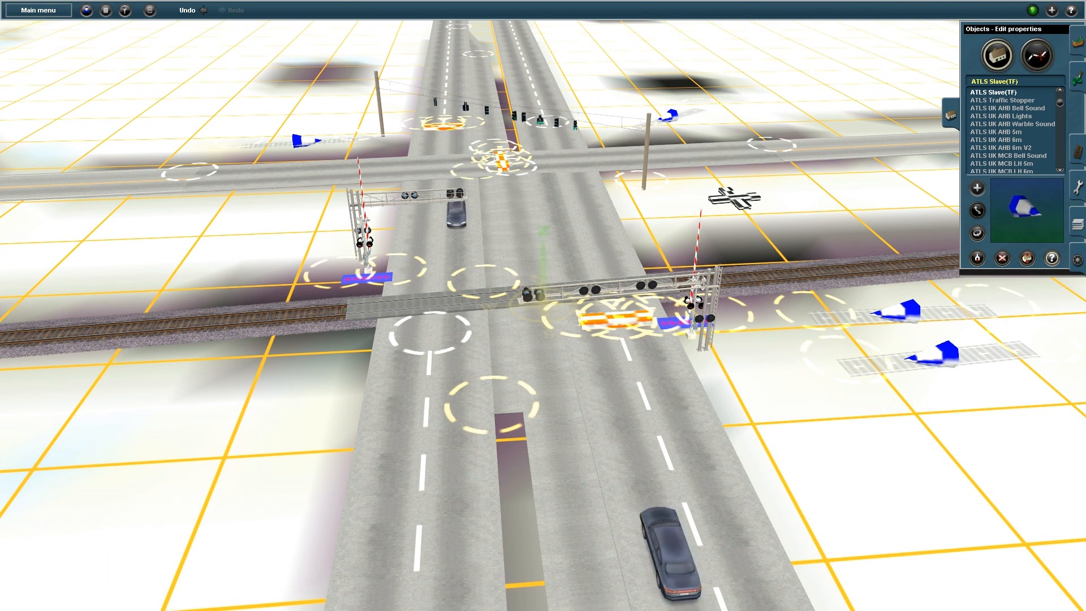
Put this ATLS traffic slave on channel 6 controlling route 2, then close its properties
{"action": "left_click", "coordinate": [904, 312]}
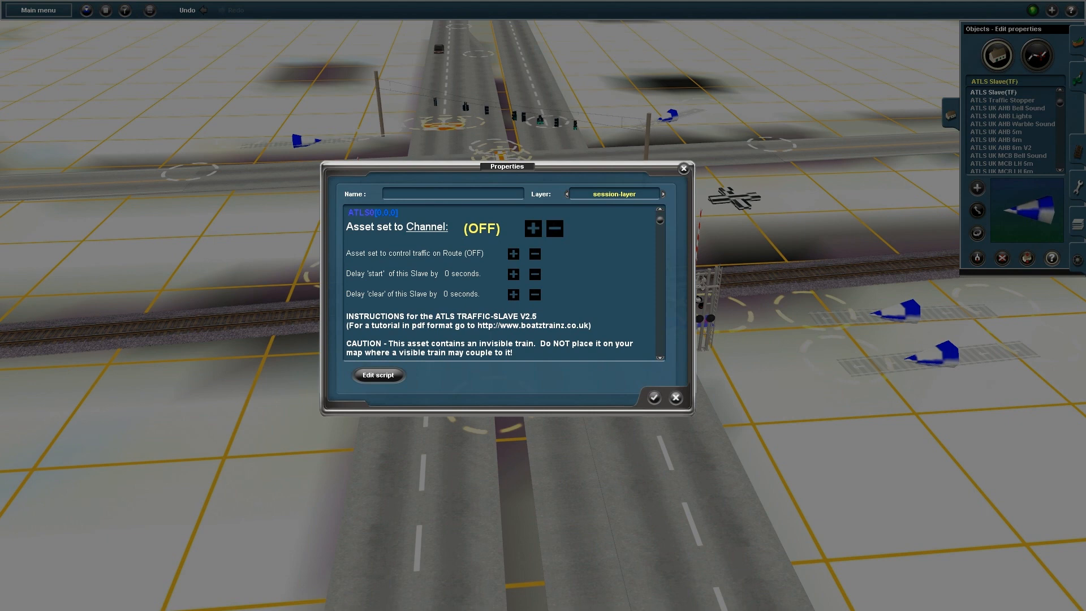
{"action": "left_click", "coordinate": [430, 227]}
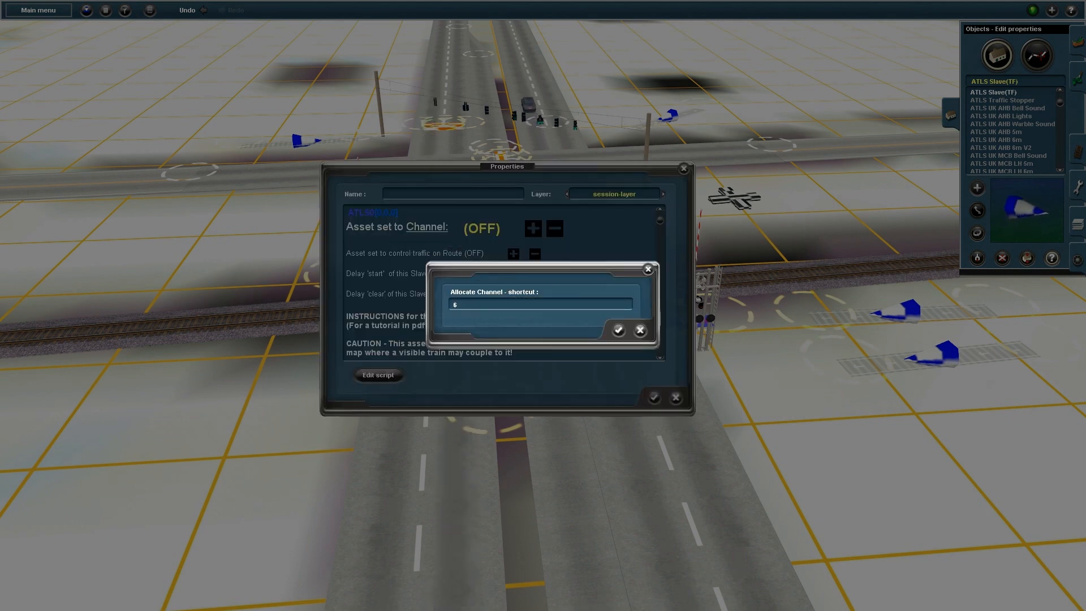
{"action": "key", "text": "Return"}
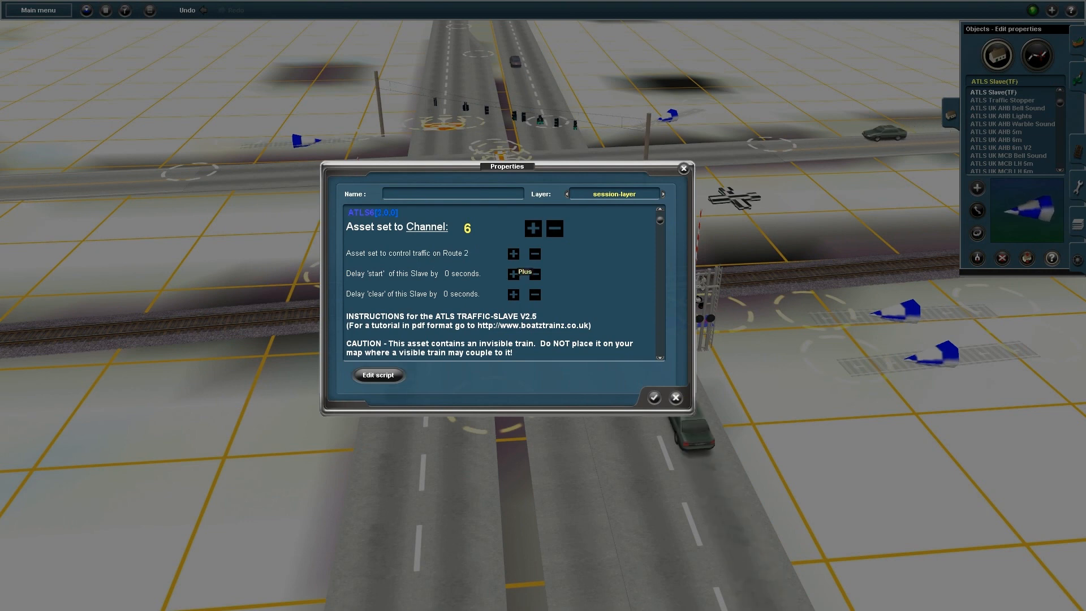
{"action": "left_click", "coordinate": [654, 397]}
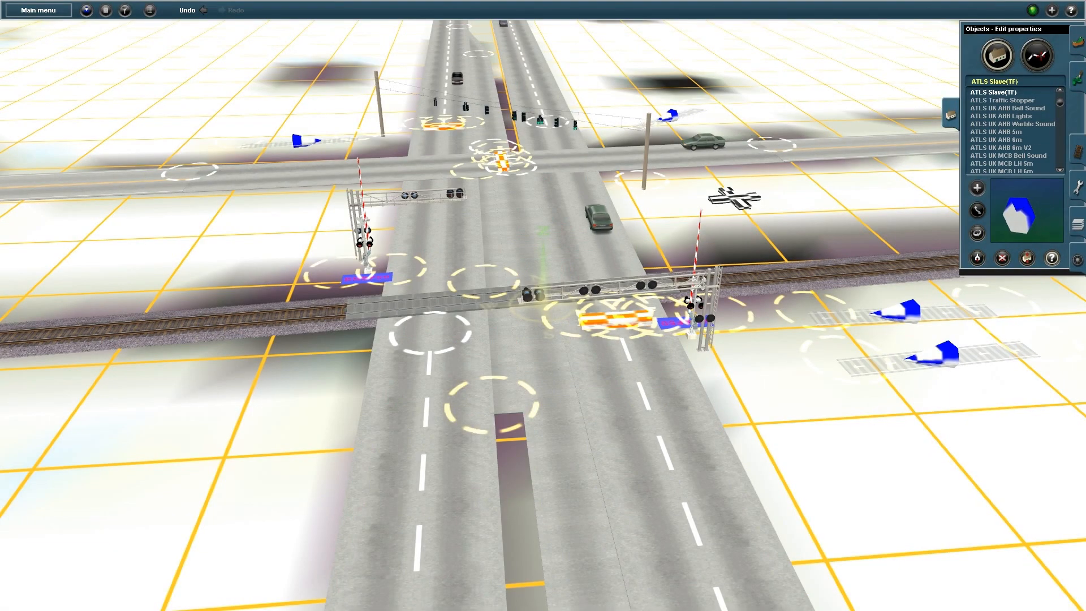
Choose AJS Track Eraser as the type for laying new track
{"action": "left_click", "coordinate": [1078, 151]}
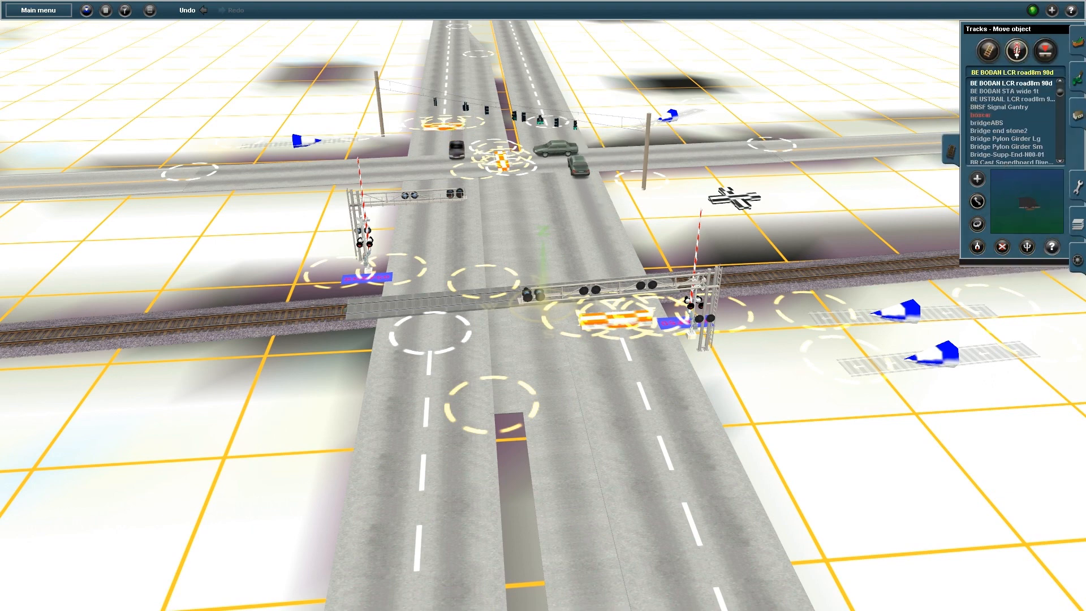
{"action": "left_click", "coordinate": [988, 51]}
{"action": "left_click", "coordinate": [980, 73]}
{"action": "type", "text": "a"}
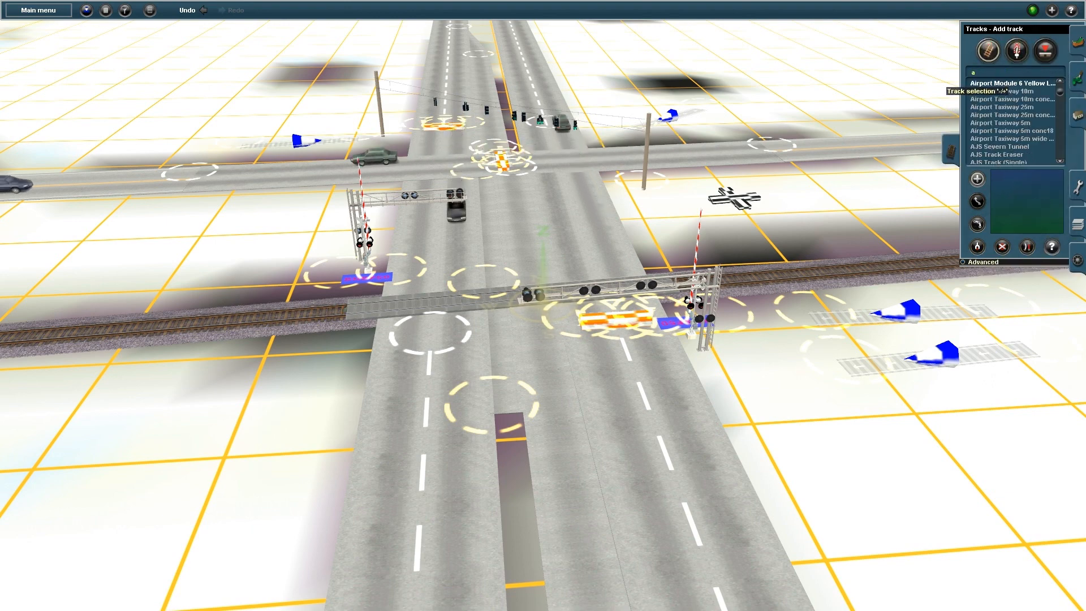
{"action": "scroll", "coordinate": [996, 91], "scroll_direction": "down", "scroll_amount": 4}
{"action": "left_click", "coordinate": [996, 91]}
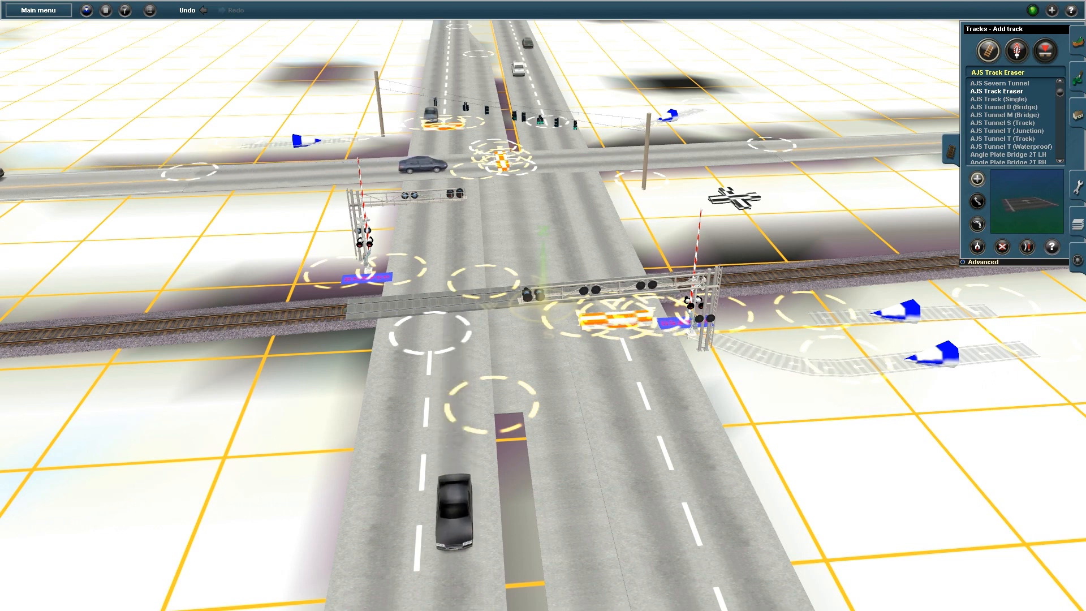
Undo and redo the curved track piece, then centre the view on the traffic-light junction
{"action": "key", "text": "ctrl+z"}
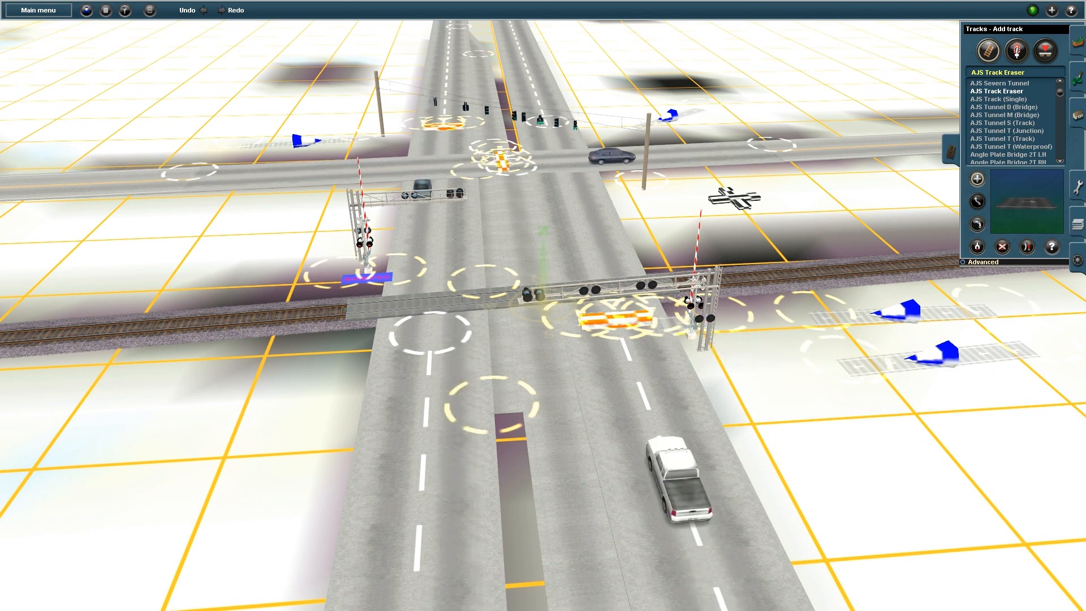
{"action": "key", "text": "ctrl+y"}
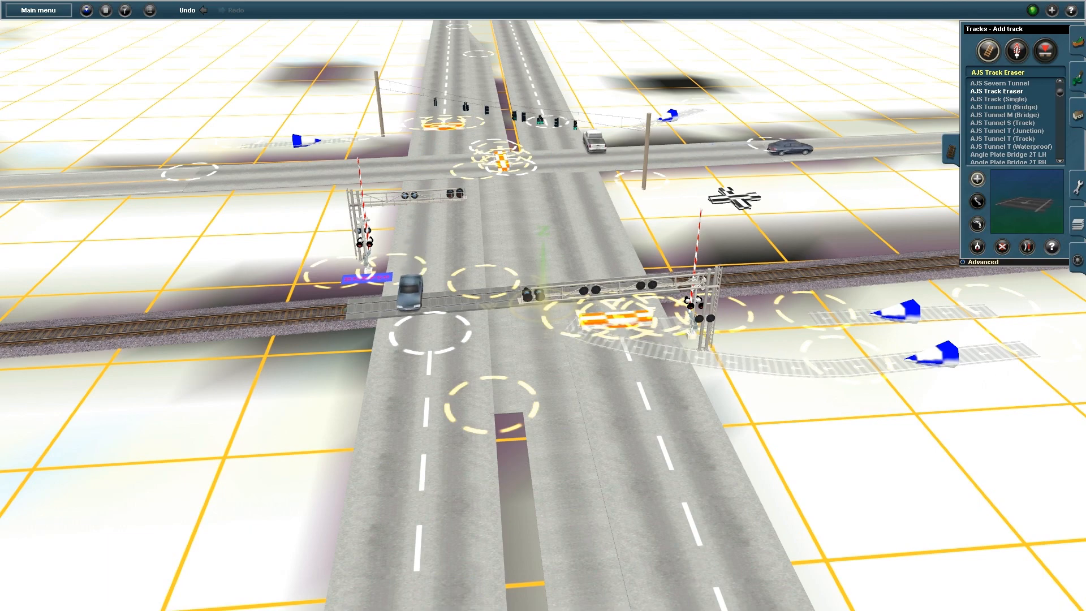
{"action": "right_click", "coordinate": [415, 137]}
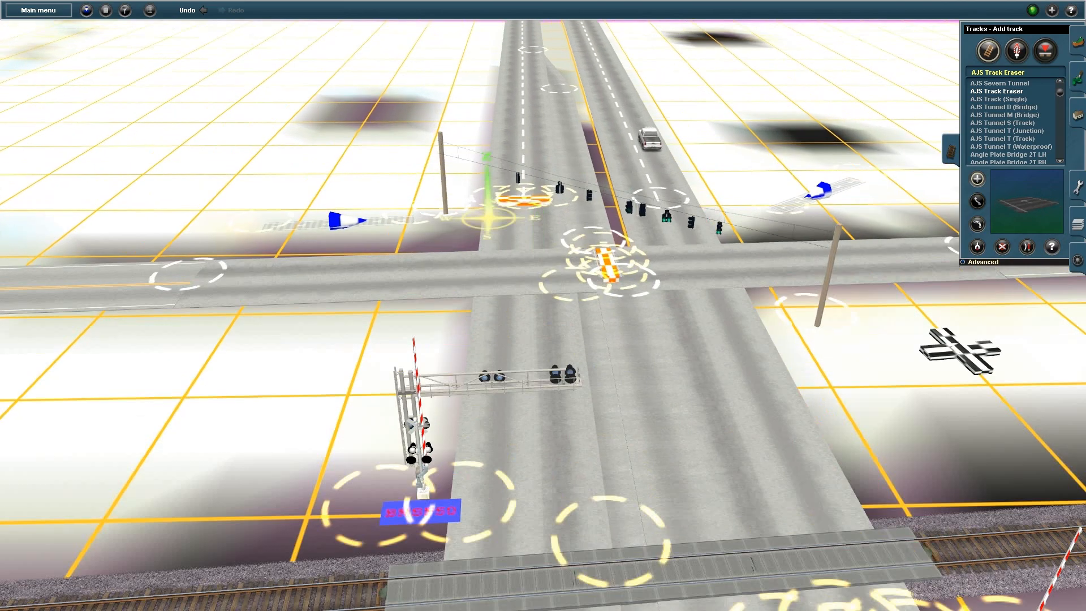
{"action": "key", "text": "Left"}
Set the first ATLS traffic slave to channel 6 on route 1
{"action": "key", "text": "F3"}
{"action": "left_click", "coordinate": [399, 383]}
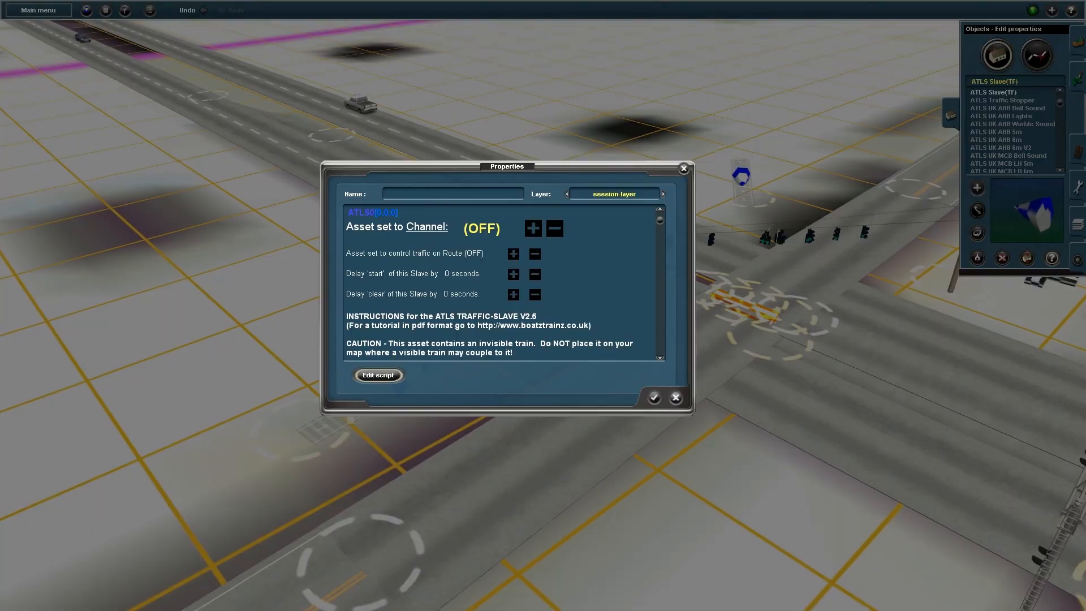
{"action": "left_click", "coordinate": [427, 227]}
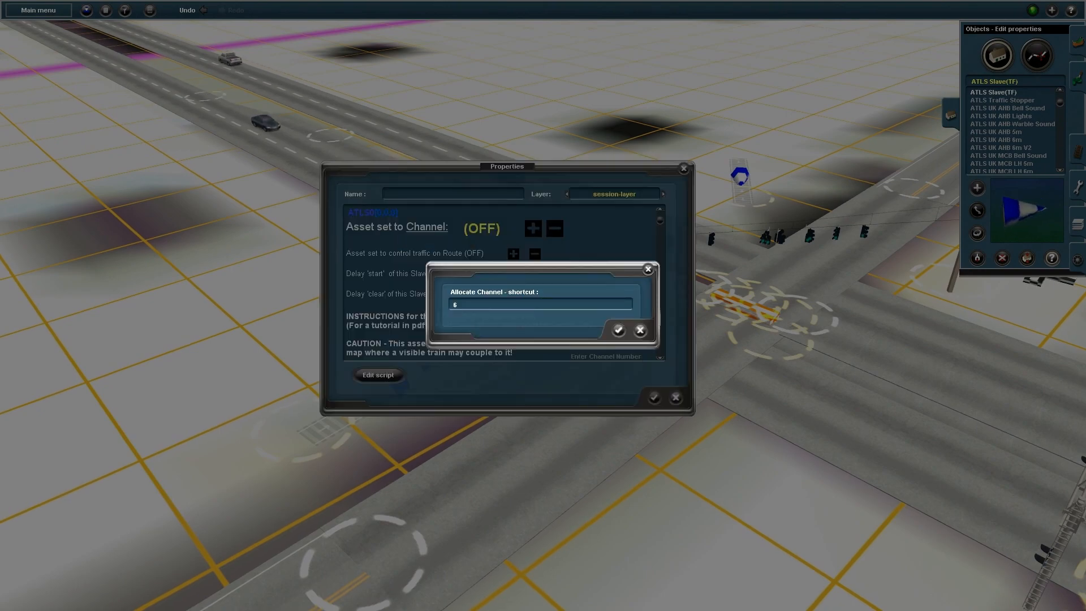
{"action": "key", "text": "Return"}
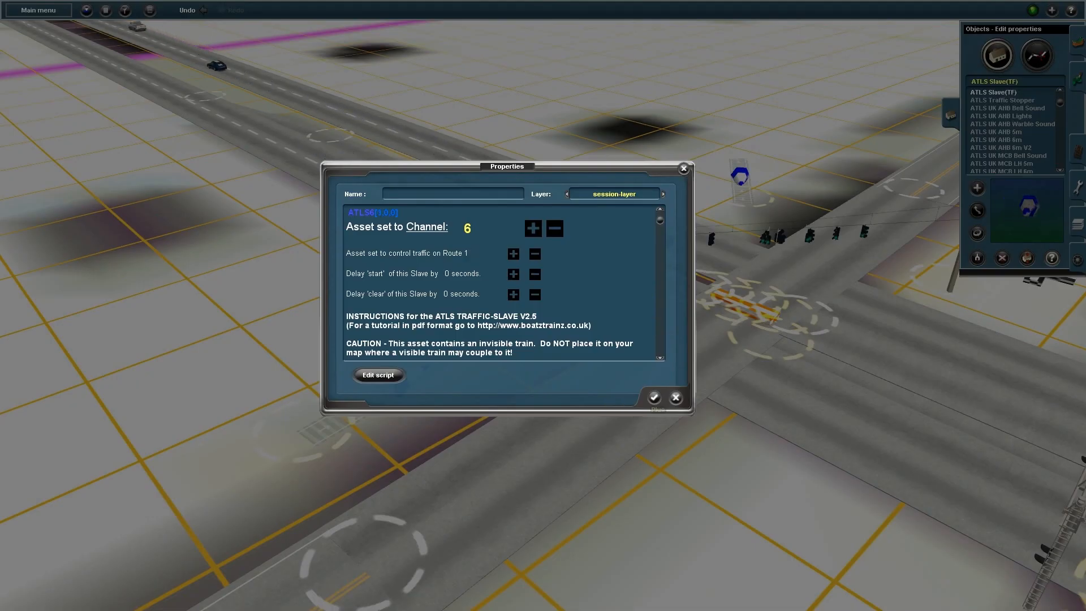
{"action": "left_click", "coordinate": [654, 397]}
Set the second ATLS traffic slave to channel 6 on route 2
{"action": "key", "text": "F4"}
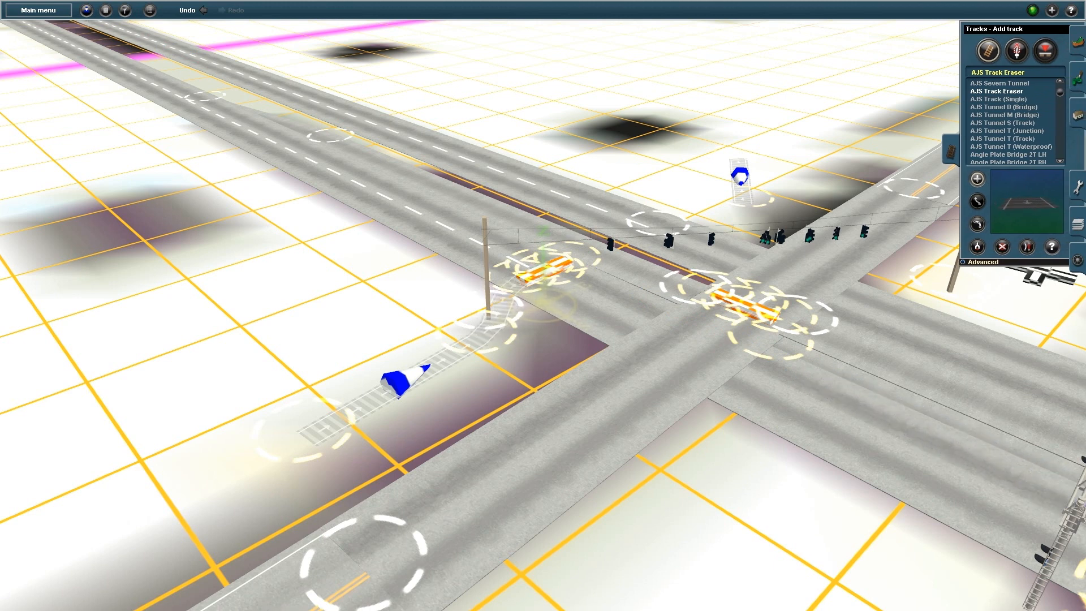
{"action": "key", "text": "F3"}
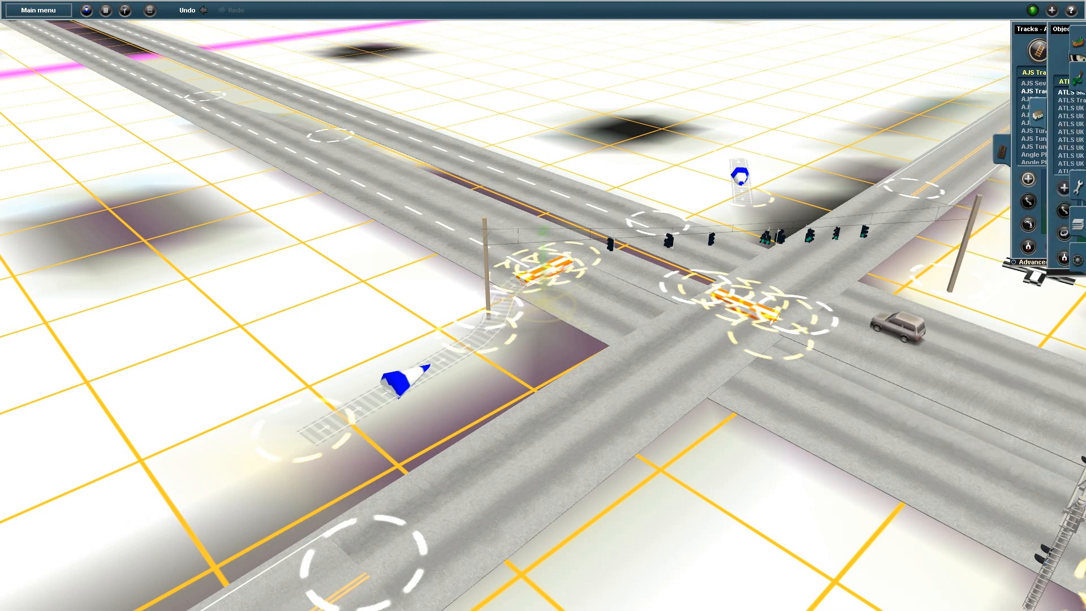
{"action": "left_click", "coordinate": [402, 382]}
{"action": "left_click", "coordinate": [426, 227]}
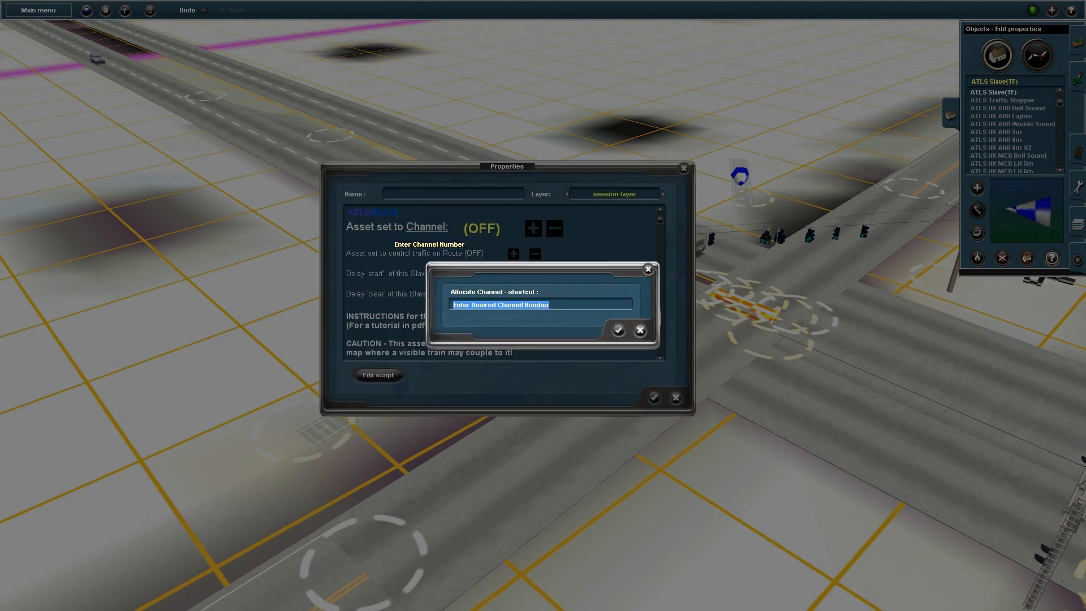
{"action": "type", "text": "6"}
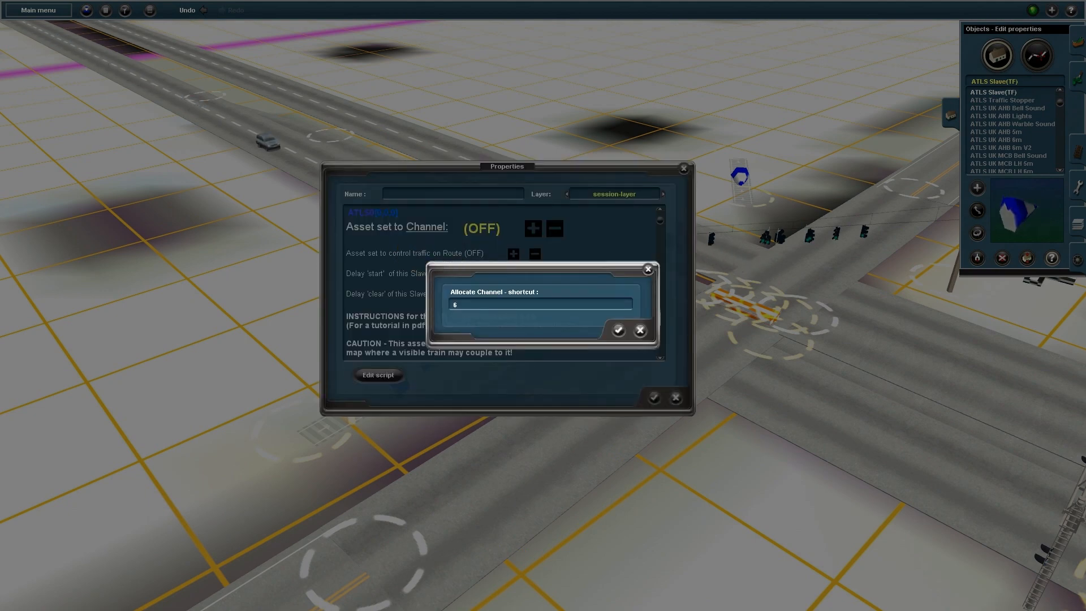
{"action": "key", "text": "Return"}
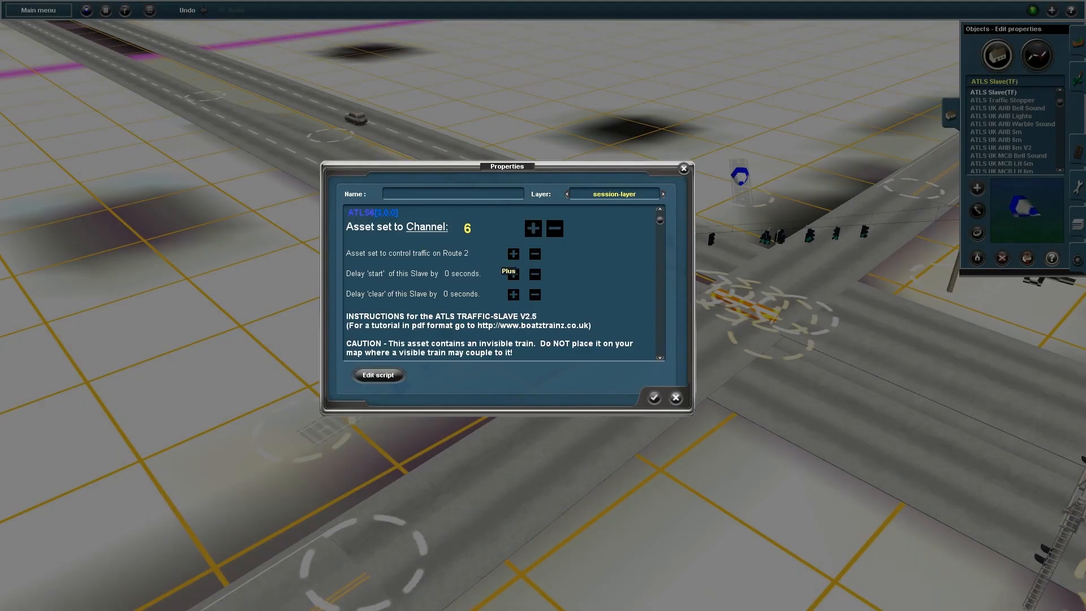
{"action": "left_click", "coordinate": [654, 398]}
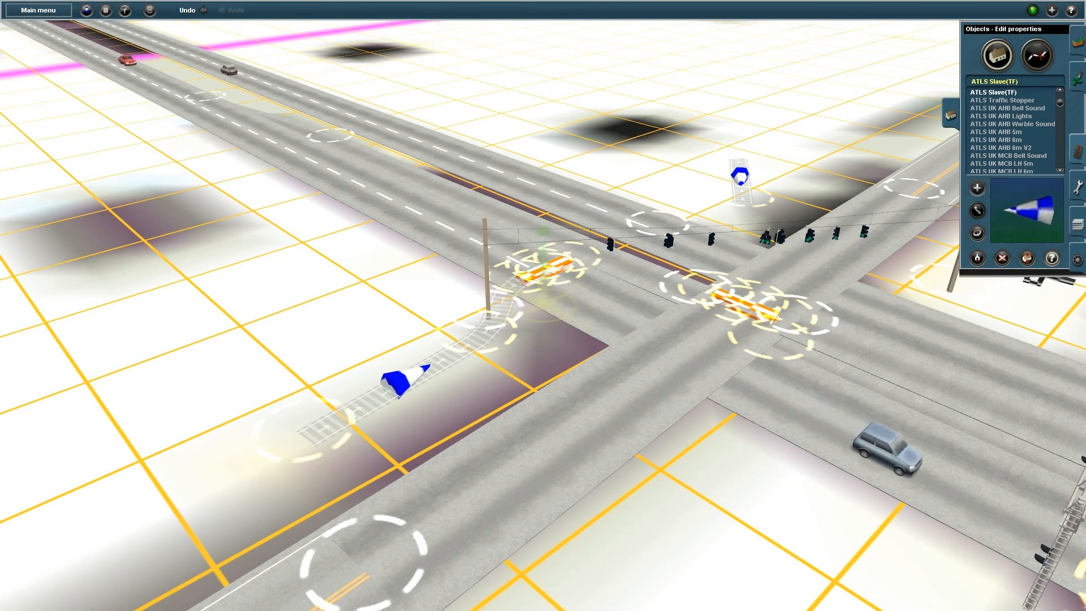
Stretch invisible track down to the junction and move the view to the crossing gate
{"action": "left_click", "coordinate": [1078, 152]}
{"action": "left_click_drag", "start_coordinate": [744, 201], "coordinate": [700, 284]}
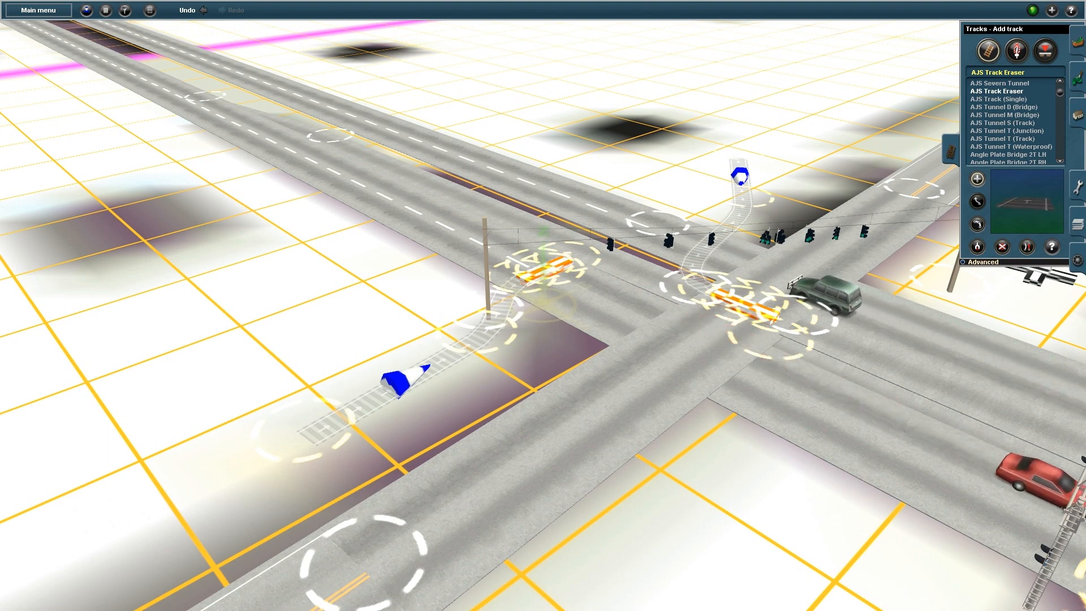
{"action": "right_click", "coordinate": [828, 337]}
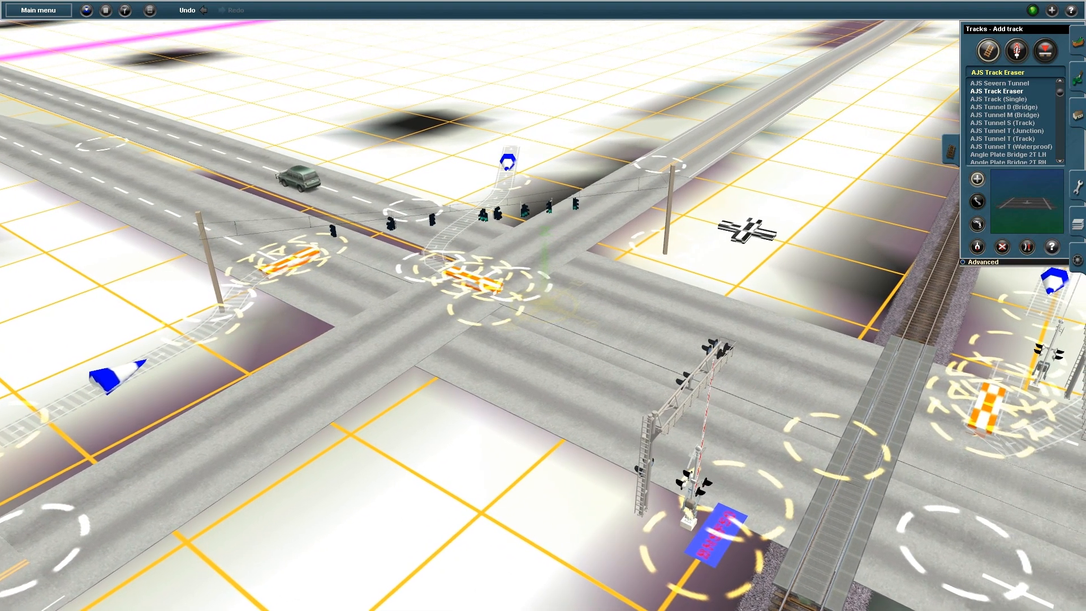
{"action": "right_click", "coordinate": [690, 390]}
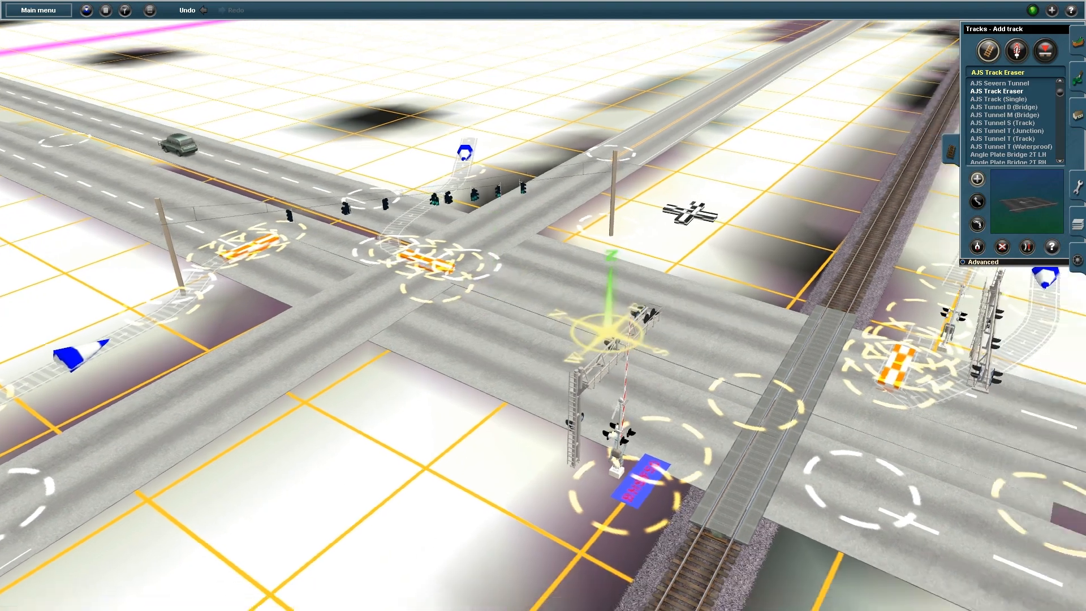
{"action": "right_click", "coordinate": [529, 356]}
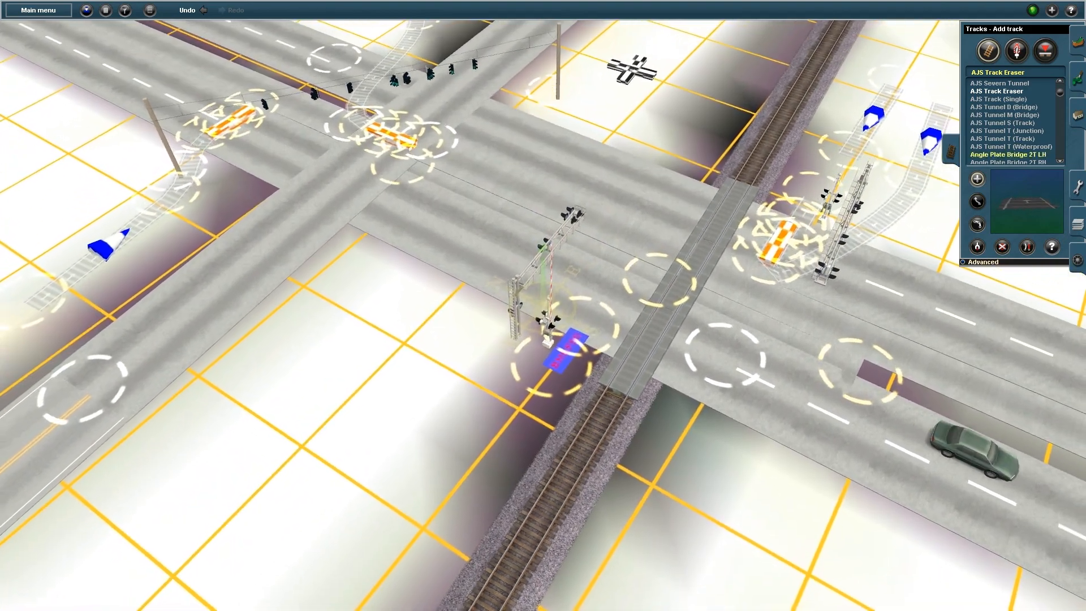
Put the ATLS slave by the crossing gate on channel 6, controlling route 5
{"action": "key", "text": "F3"}
{"action": "left_click", "coordinate": [565, 349]}
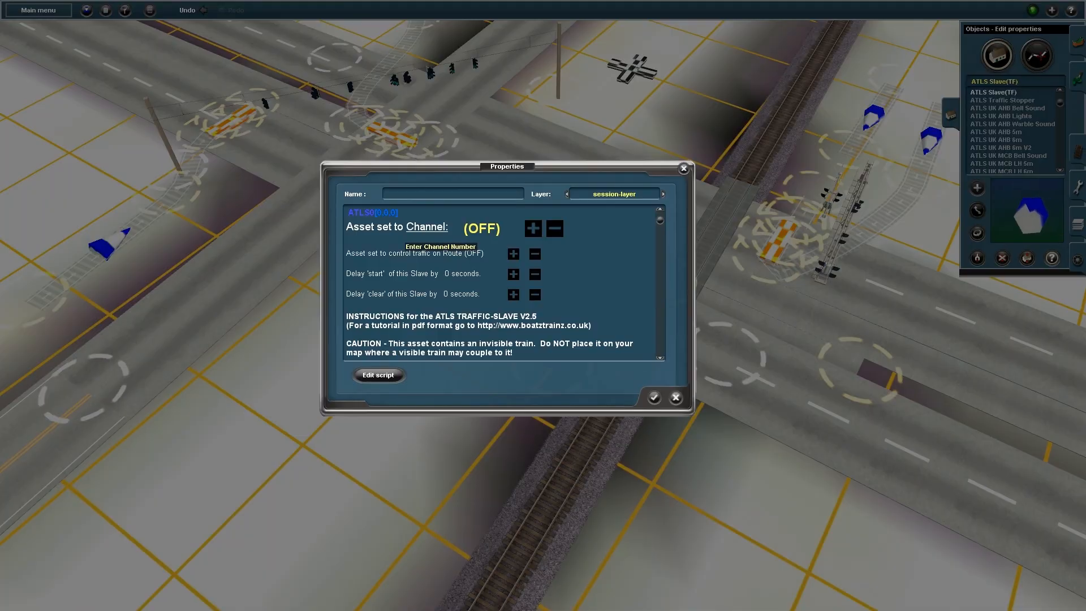
{"action": "left_click", "coordinate": [426, 227]}
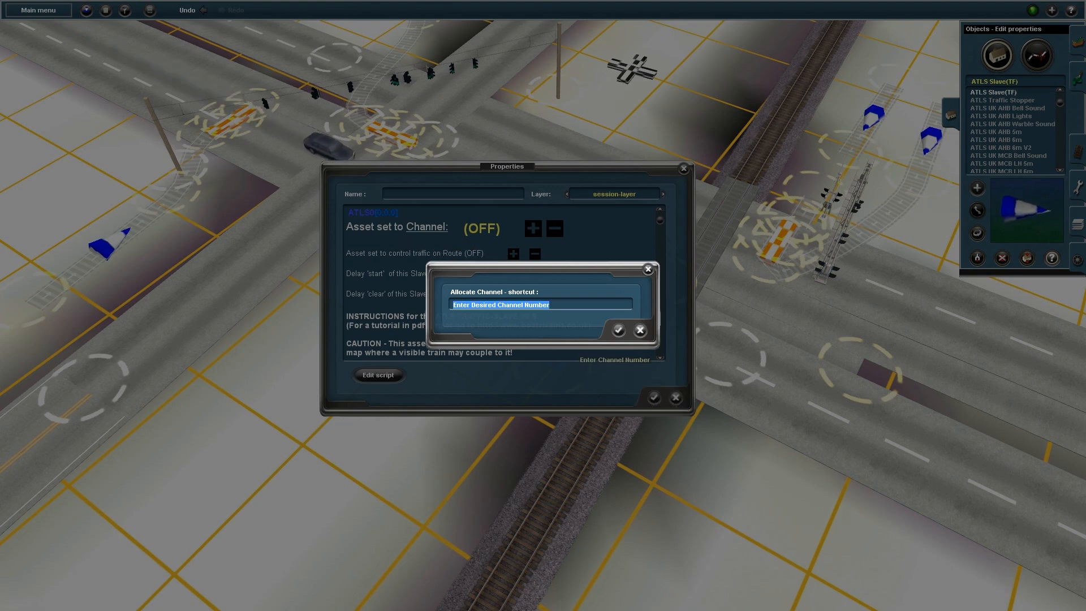
{"action": "key", "text": "Return"}
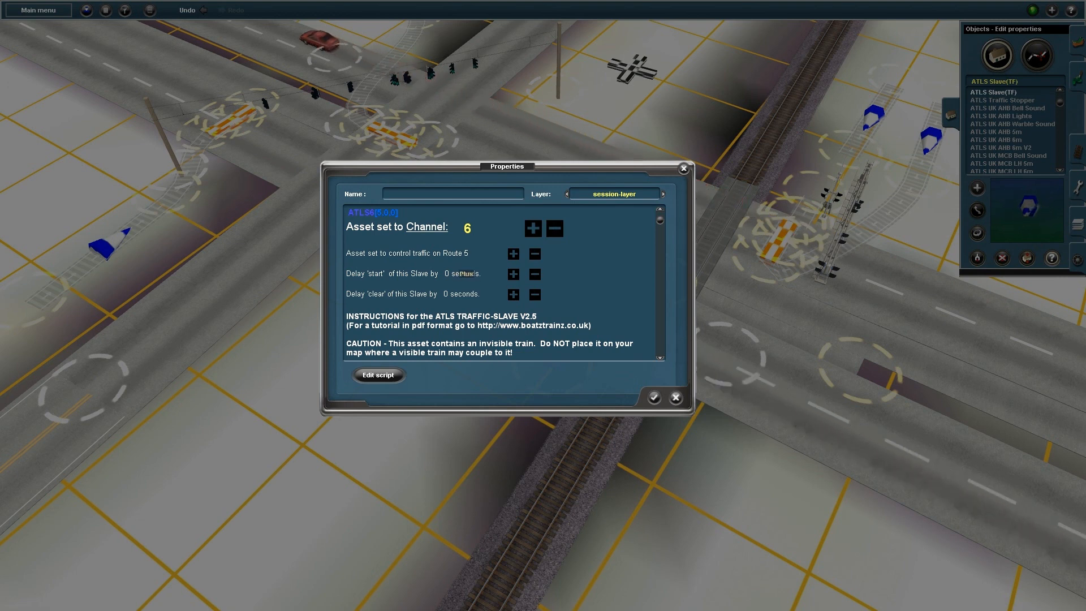
{"action": "left_click", "coordinate": [654, 398]}
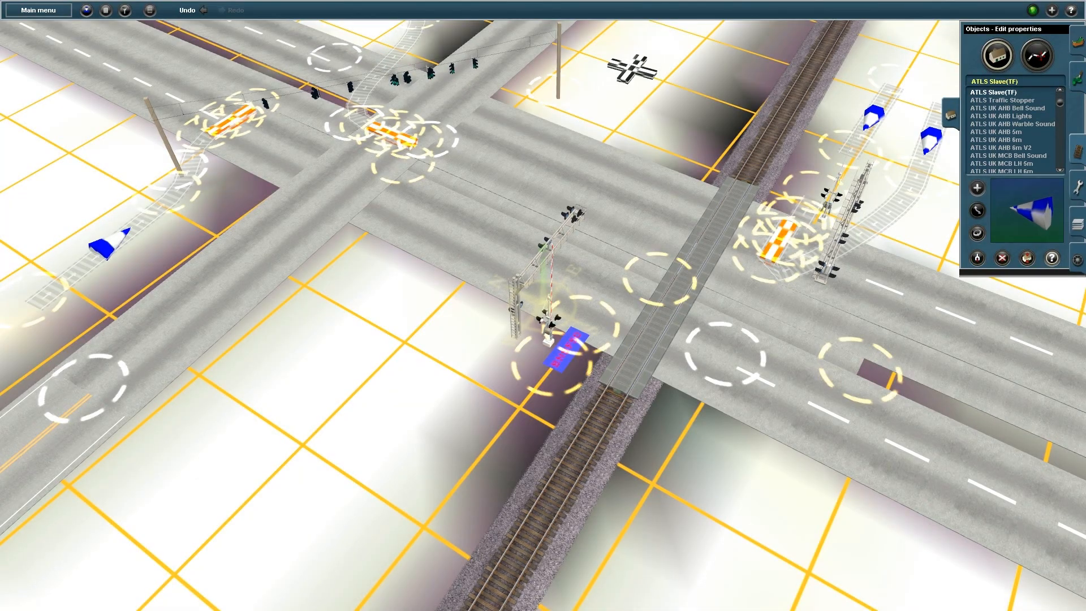
Zoom and rotate the view close in on the side-street intersection's overhead traffic lights
{"action": "left_click", "coordinate": [1078, 152]}
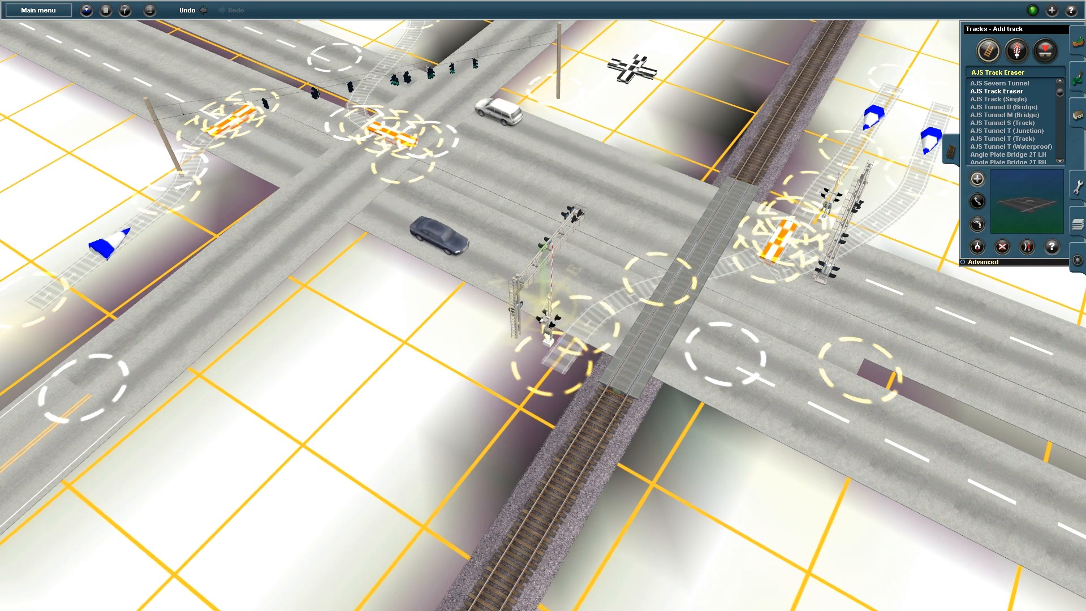
{"action": "scroll", "coordinate": [543, 315], "scroll_direction": "up", "scroll_amount": 1}
{"action": "right_click", "coordinate": [499, 232]}
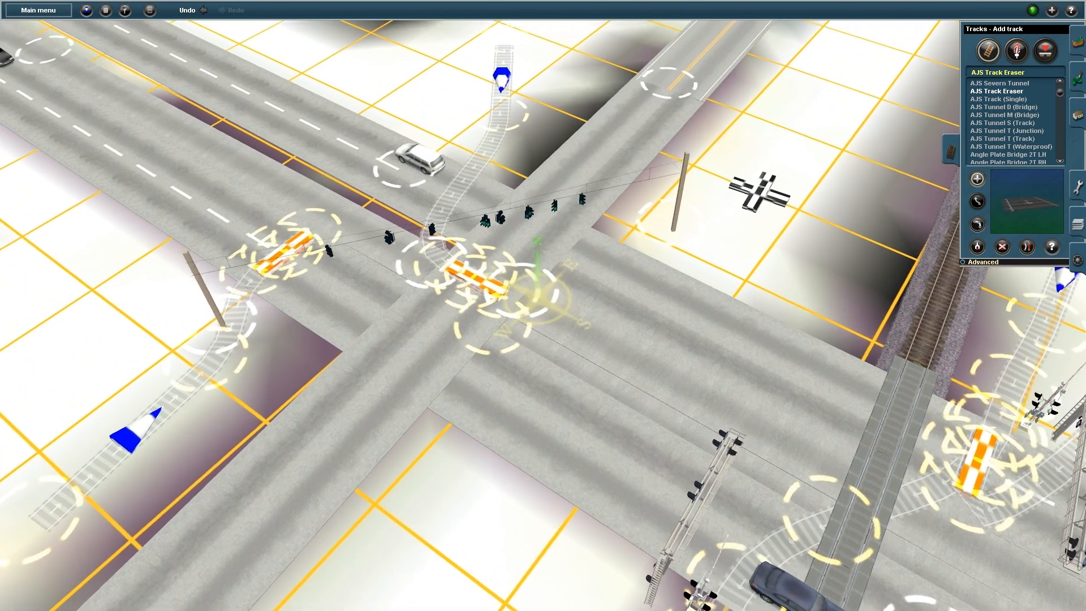
{"action": "scroll", "coordinate": [543, 305], "scroll_direction": "up", "scroll_amount": 2}
{"action": "key", "text": "Left"}
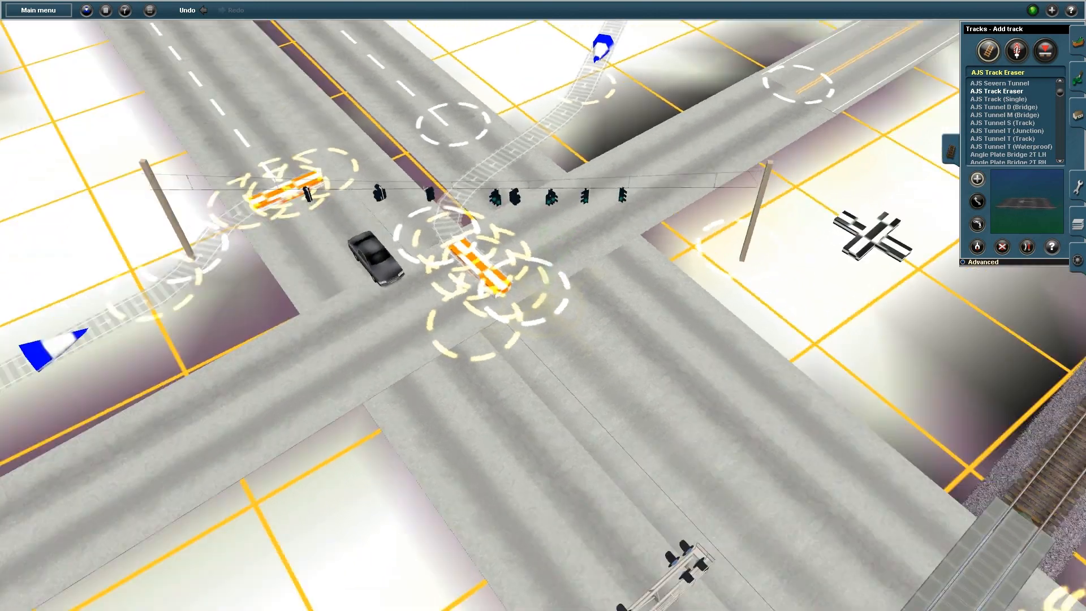
{"action": "scroll", "coordinate": [543, 305], "scroll_direction": "up", "scroll_amount": 2}
{"action": "key", "text": "Left"}
{"action": "key", "text": "F3"}
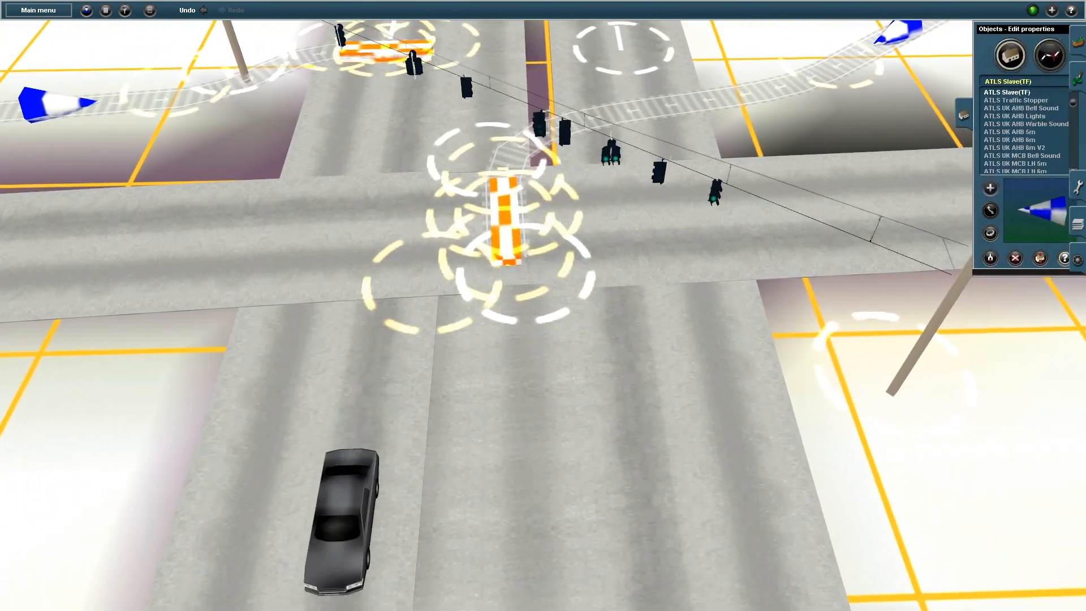
Assign the first USA traffic light to route 1
{"action": "left_click", "coordinate": [611, 153]}
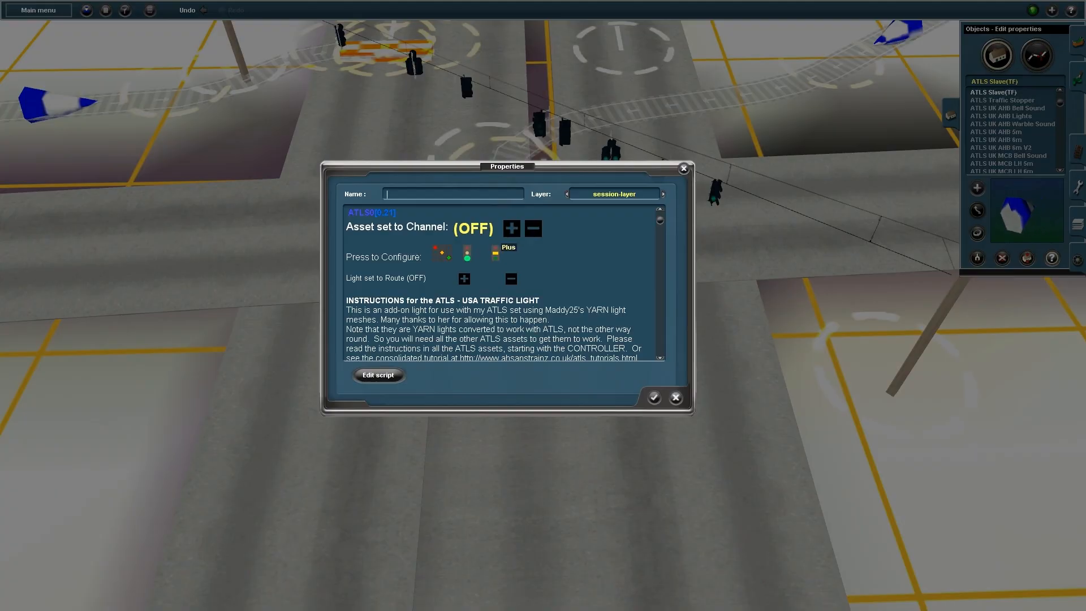
{"action": "left_click", "coordinate": [463, 278]}
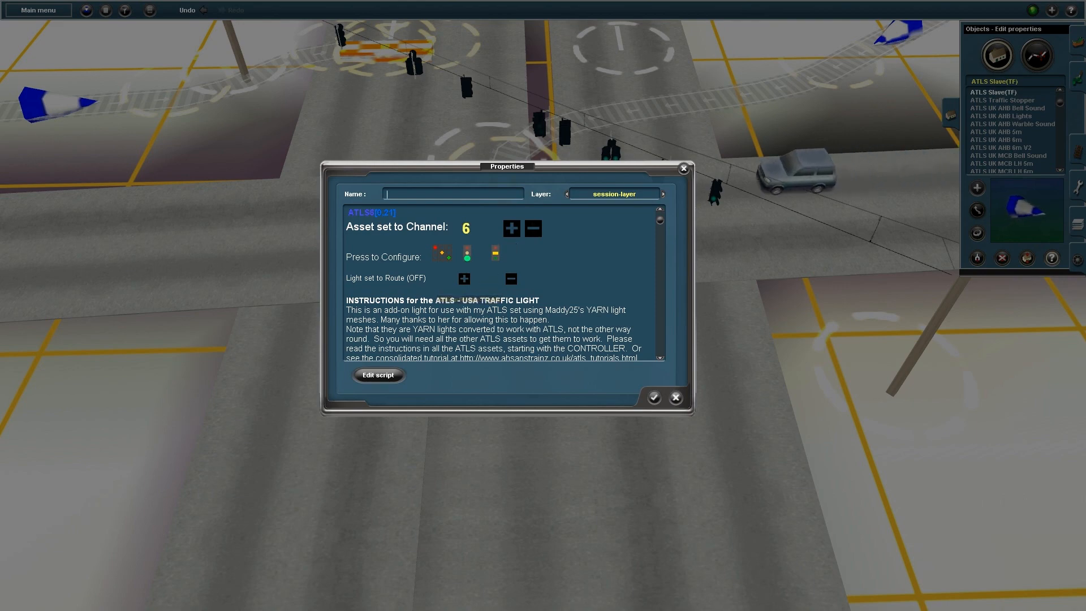
{"action": "left_click", "coordinate": [653, 398]}
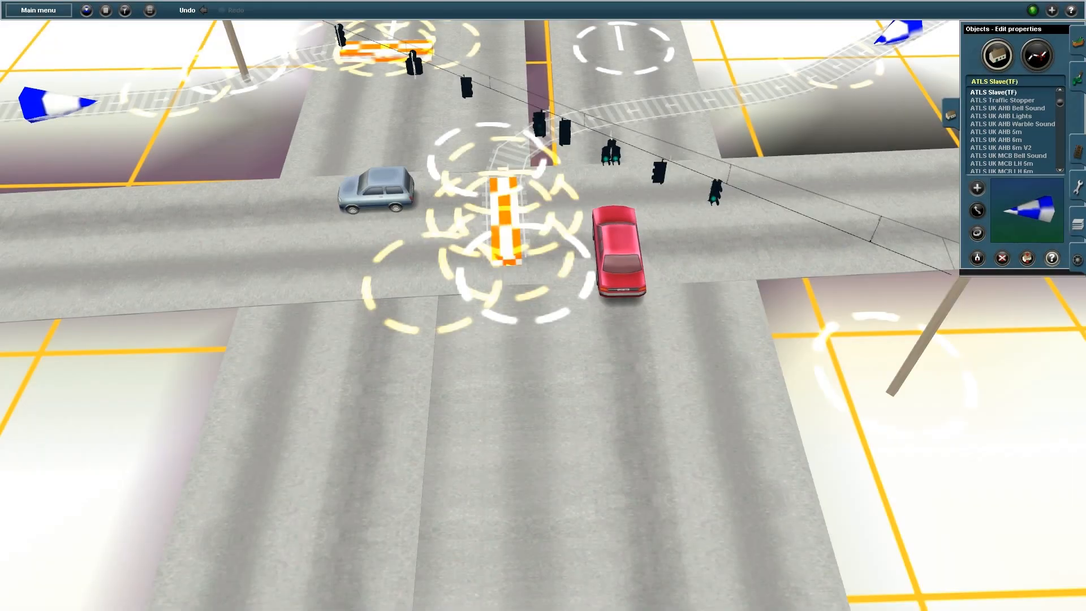
Give the dual-head light's left head route 1 and its right head a left-turn arrow
{"action": "left_click", "coordinate": [611, 151]}
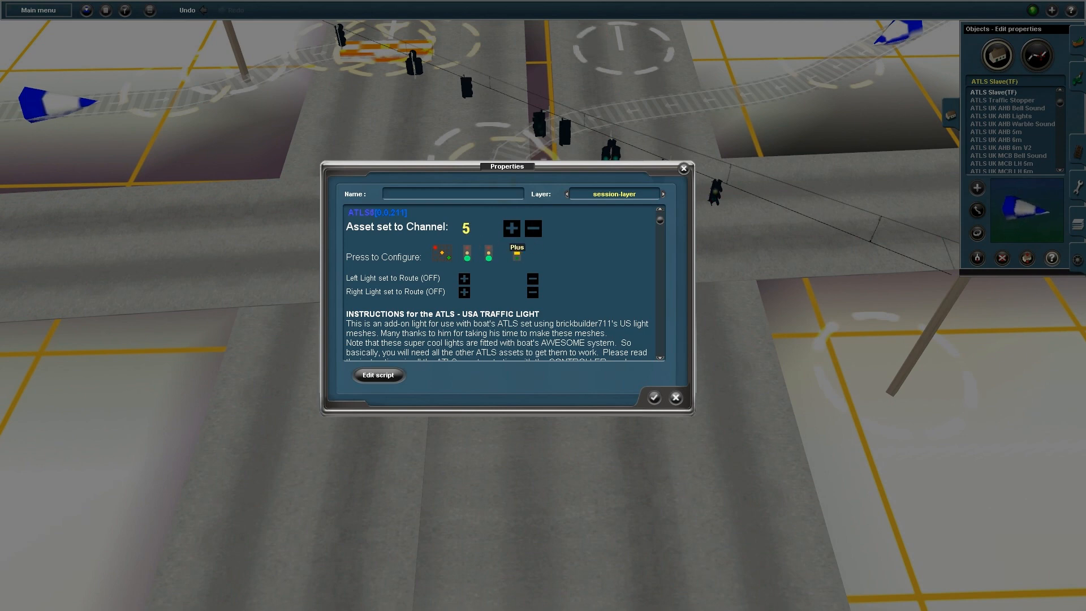
{"action": "left_click", "coordinate": [463, 292]}
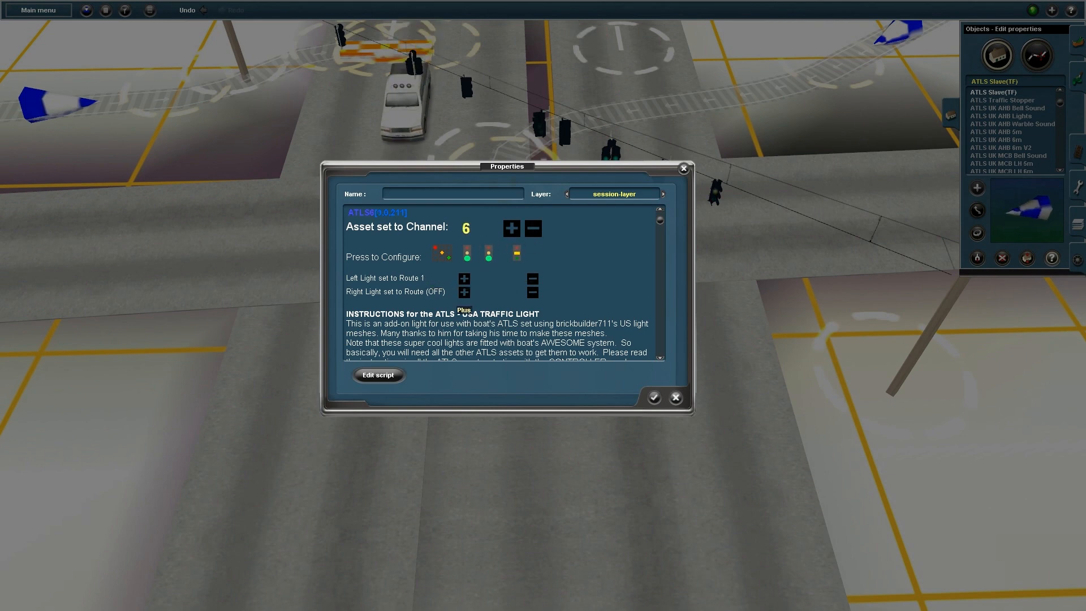
{"action": "left_click", "coordinate": [487, 257]}
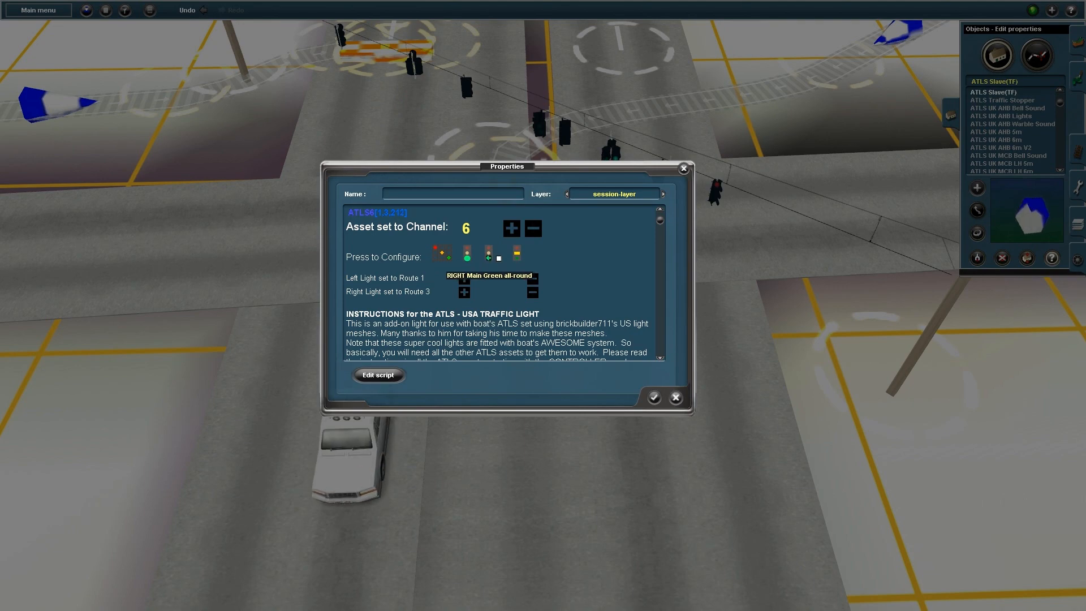
{"action": "left_click", "coordinate": [499, 258]}
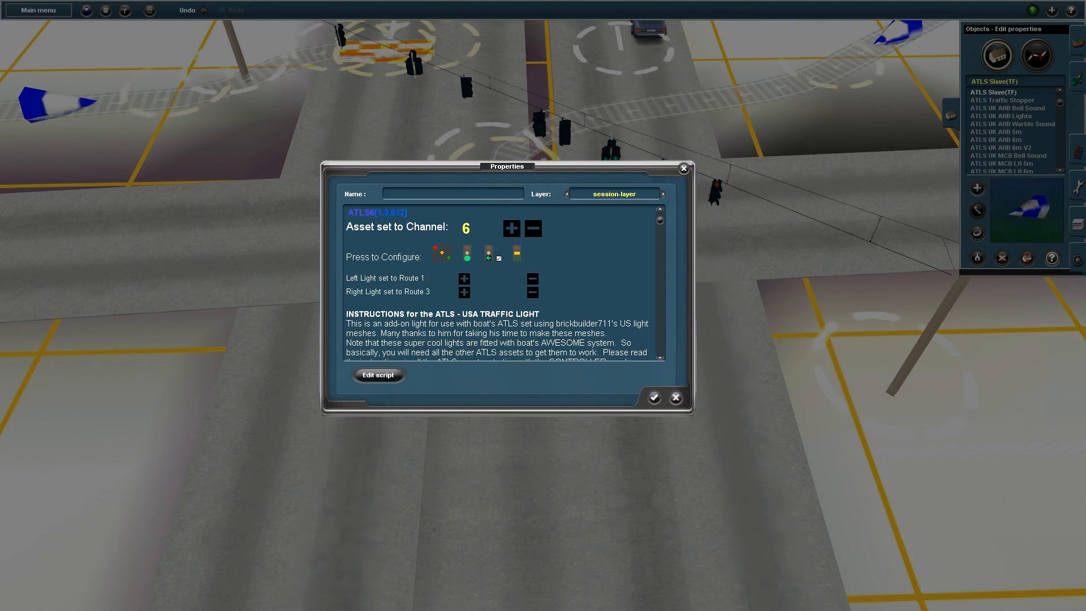
{"action": "key", "text": "Return"}
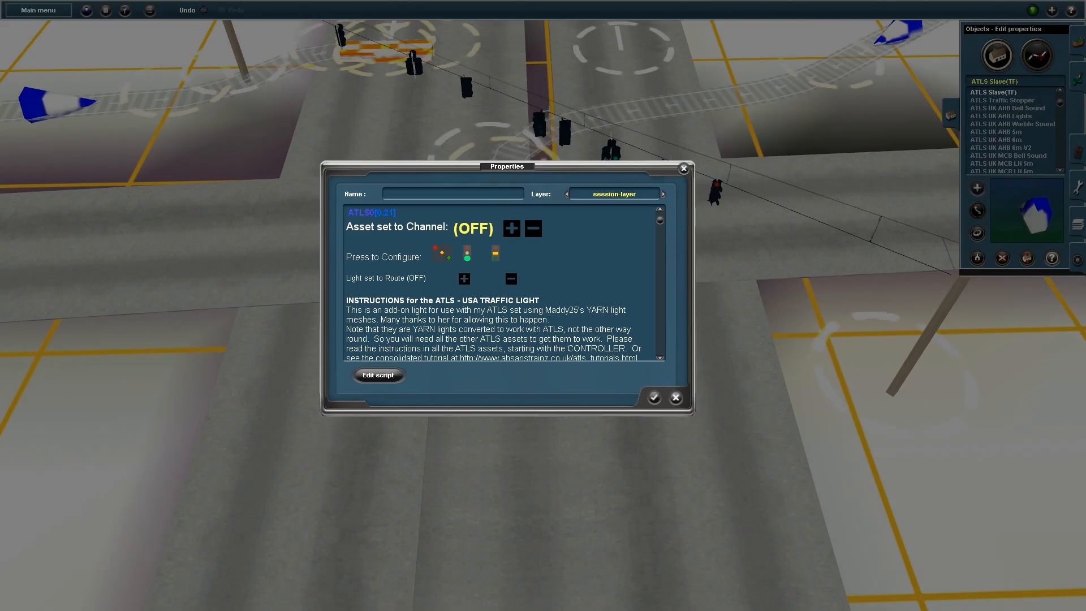
Set the next traffic light to channel 6 on route 2
{"action": "left_click", "coordinate": [511, 228]}
{"action": "left_click", "coordinate": [511, 227]}
{"action": "left_click", "coordinate": [511, 228]}
{"action": "left_click", "coordinate": [512, 228]}
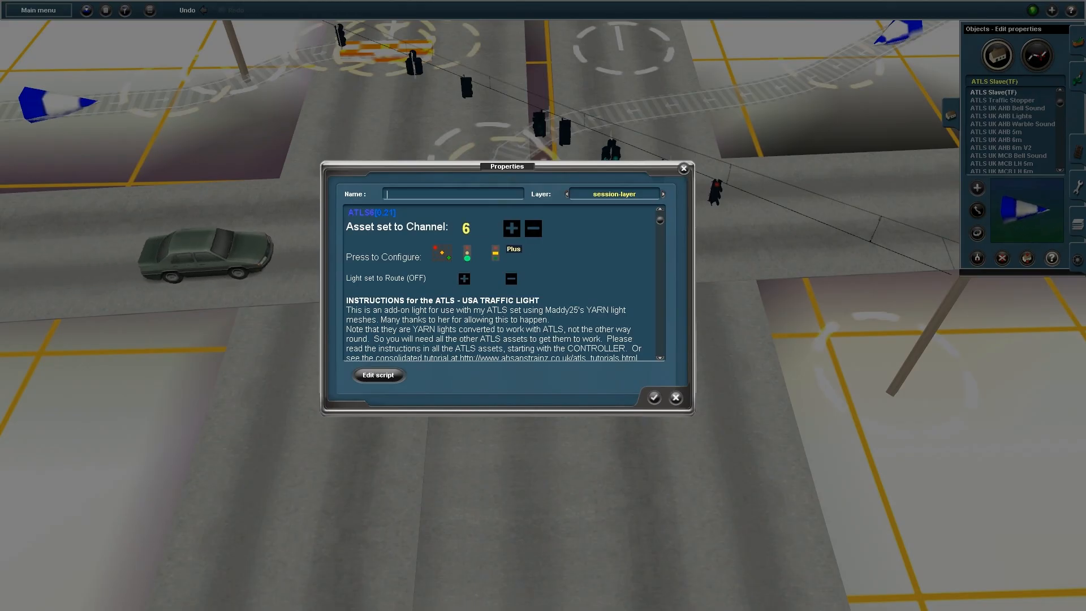
{"action": "left_click", "coordinate": [463, 278]}
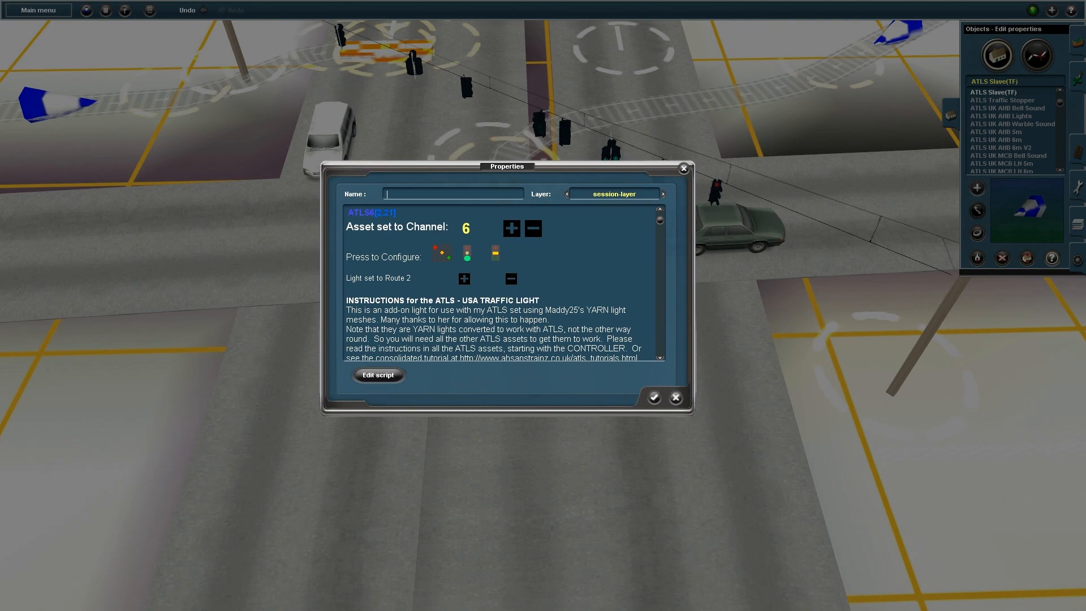
{"action": "key", "text": "Return"}
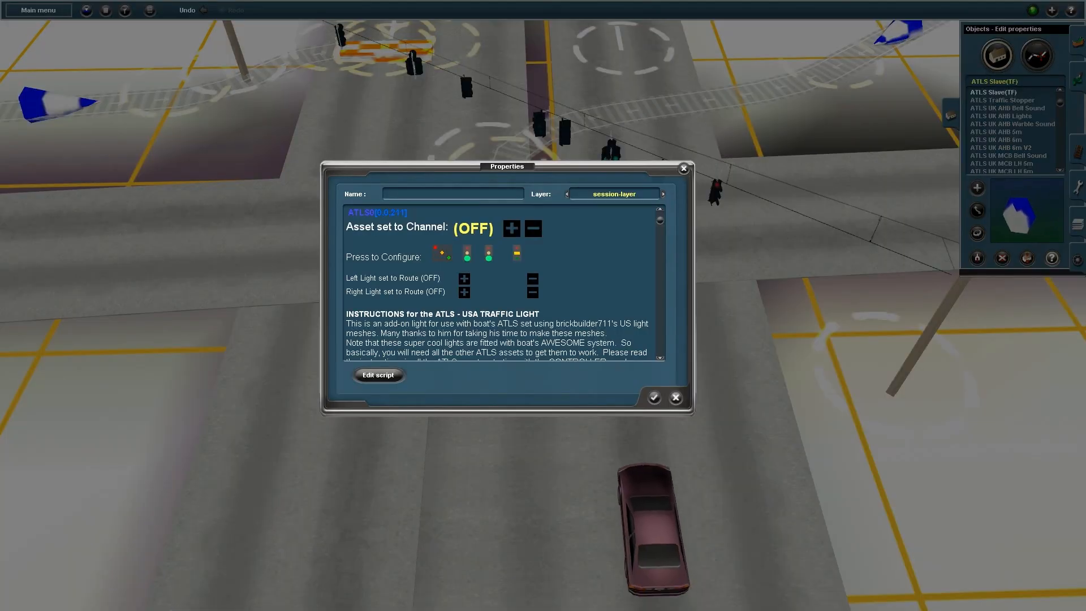
Set the last light to channel 4, left head route 2, right head higher route with left-turn arrow
{"action": "left_click", "coordinate": [512, 228]}
{"action": "left_click", "coordinate": [512, 228]}
{"action": "left_click", "coordinate": [511, 228]}
{"action": "left_click", "coordinate": [511, 228]}
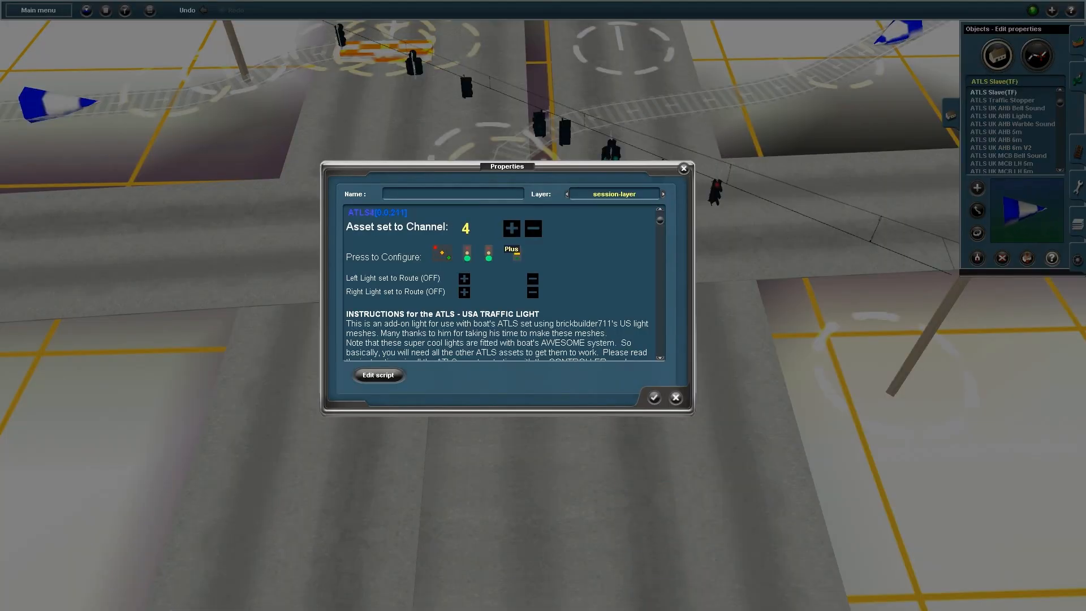
{"action": "left_click", "coordinate": [464, 279]}
{"action": "left_click", "coordinate": [464, 278]}
{"action": "left_click", "coordinate": [464, 292]}
{"action": "left_click", "coordinate": [464, 292]}
{"action": "left_click", "coordinate": [463, 292]}
{"action": "left_click", "coordinate": [488, 257]}
{"action": "left_click", "coordinate": [498, 258]}
{"action": "key", "text": "Return"}
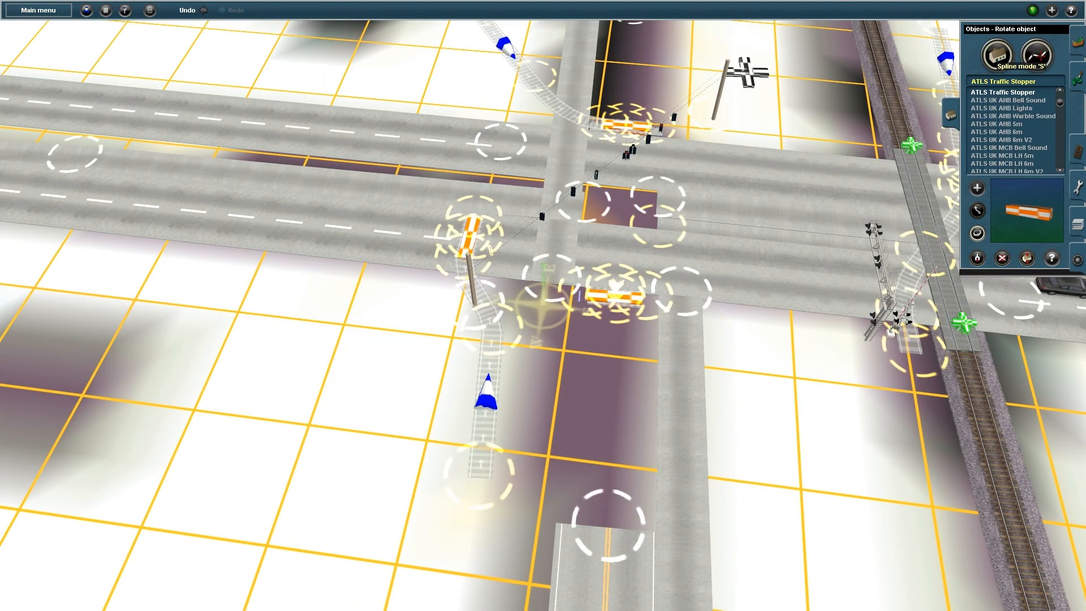
Extend the lower side road to the traffic stopper and raise the stopper to +0.35 height
{"action": "left_click", "coordinate": [1037, 54]}
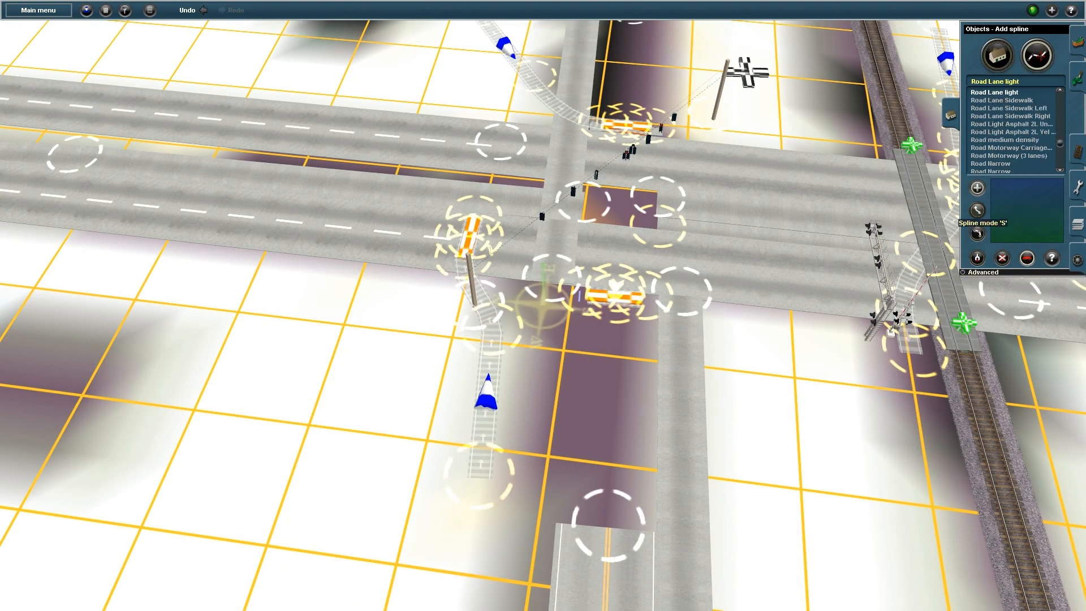
{"action": "left_click_drag", "start_coordinate": [609, 525], "coordinate": [615, 297]}
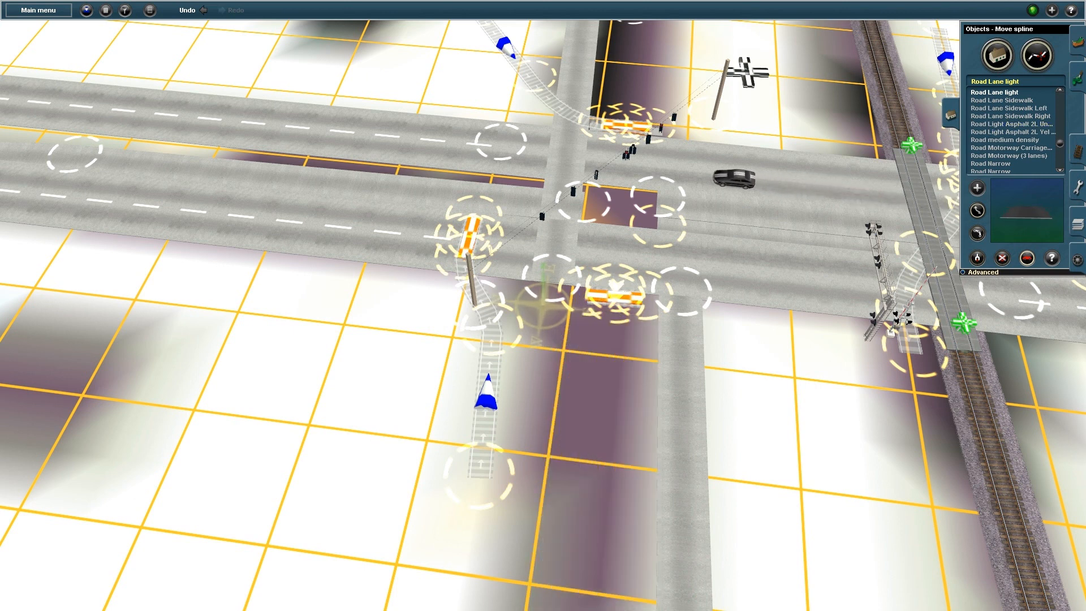
{"action": "key", "text": "h"}
{"action": "left_click_drag", "start_coordinate": [616, 299], "coordinate": [616, 294]}
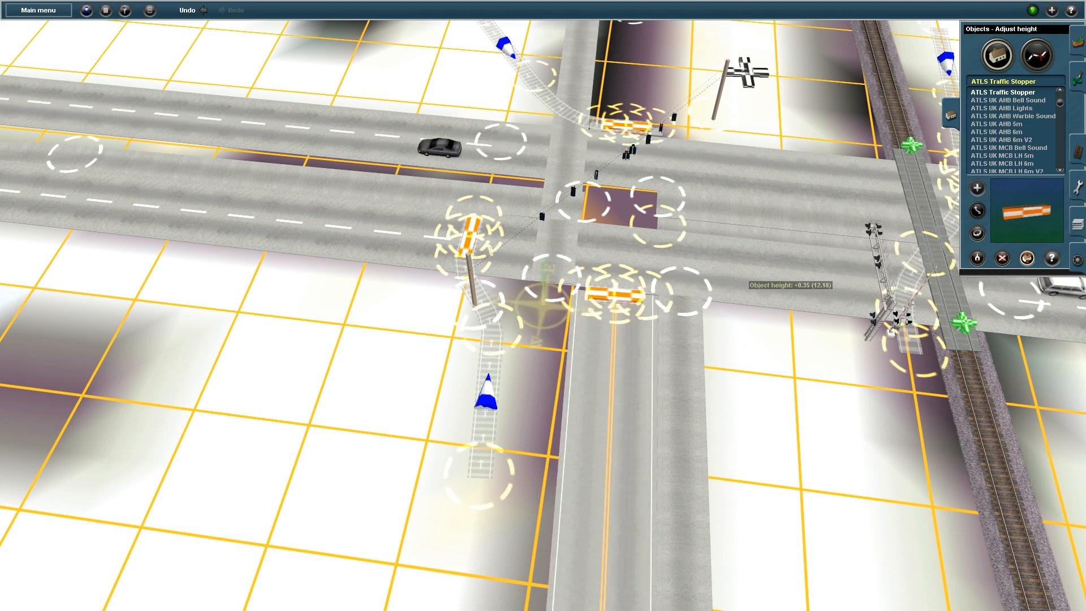
Pull the upper side road's end down onto the traffic stopper and recentre over the junction
{"action": "left_click", "coordinate": [1038, 55]}
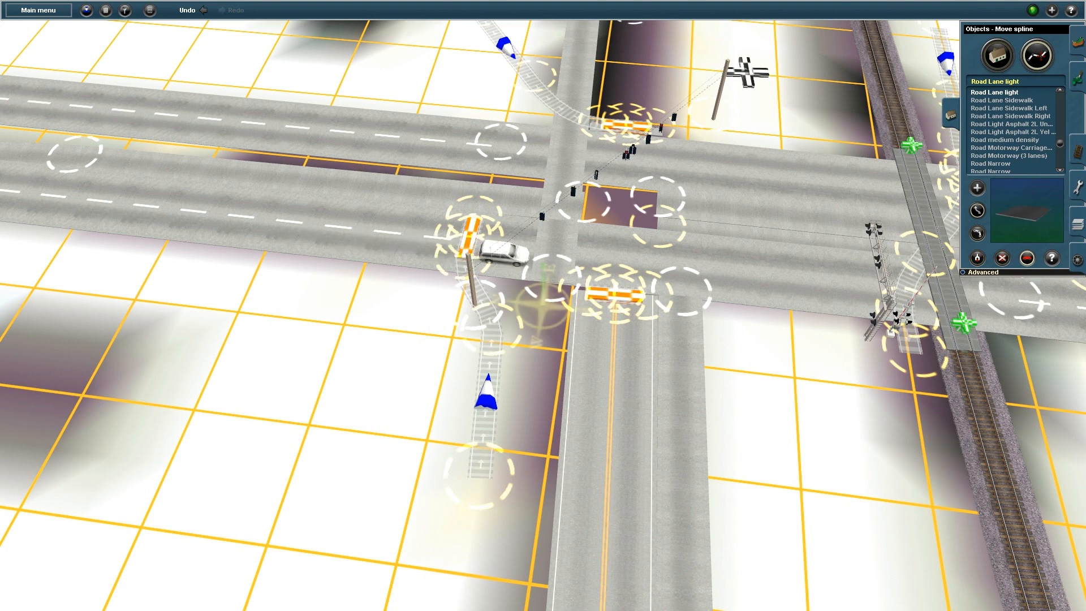
{"action": "left_click_drag", "start_coordinate": [632, 35], "coordinate": [627, 132]}
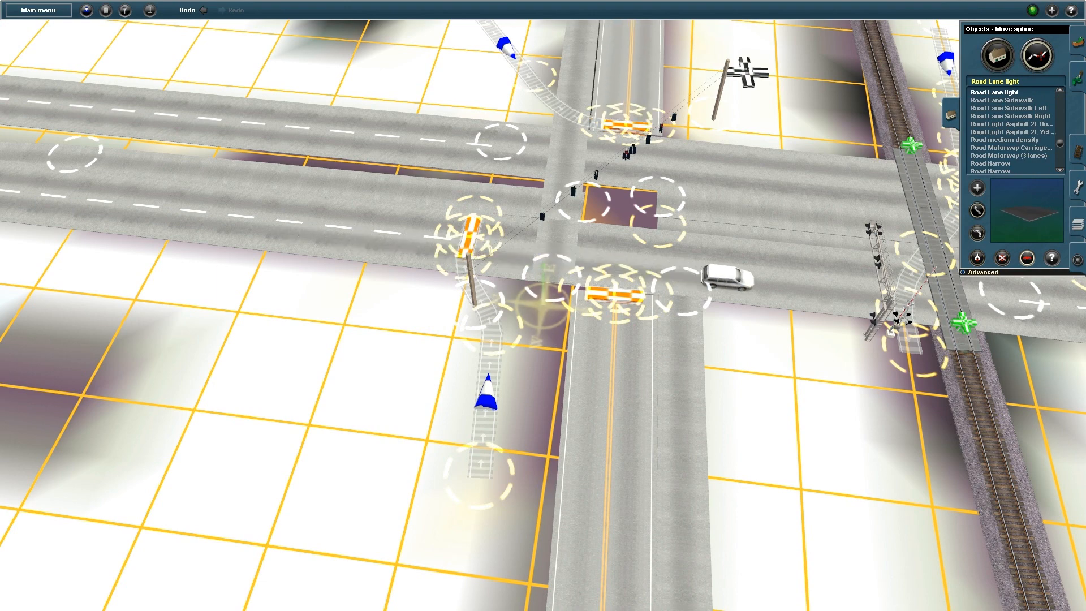
{"action": "right_click", "coordinate": [549, 280]}
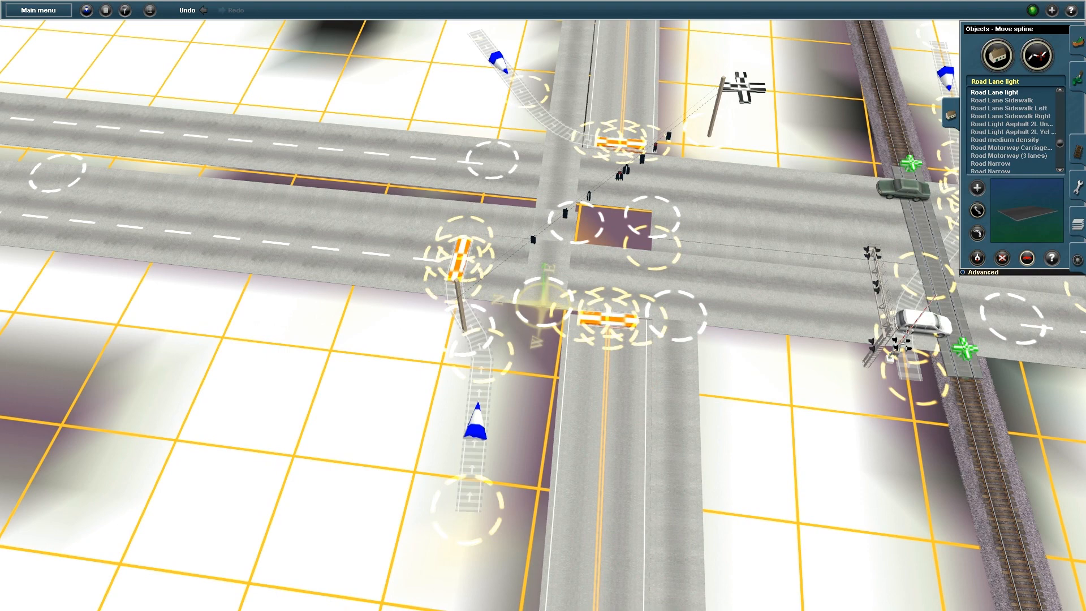
Select Road Unmarked as the road type for new splines
{"action": "left_click", "coordinate": [997, 55]}
{"action": "left_click", "coordinate": [1038, 56]}
{"action": "left_click_drag", "start_coordinate": [1060, 143], "coordinate": [1060, 144]}
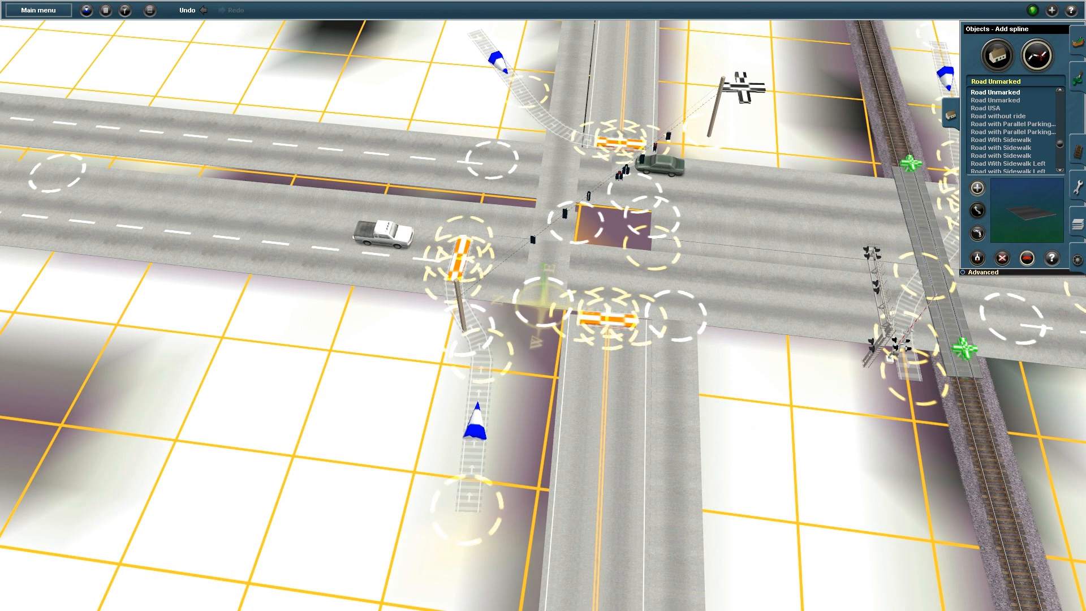